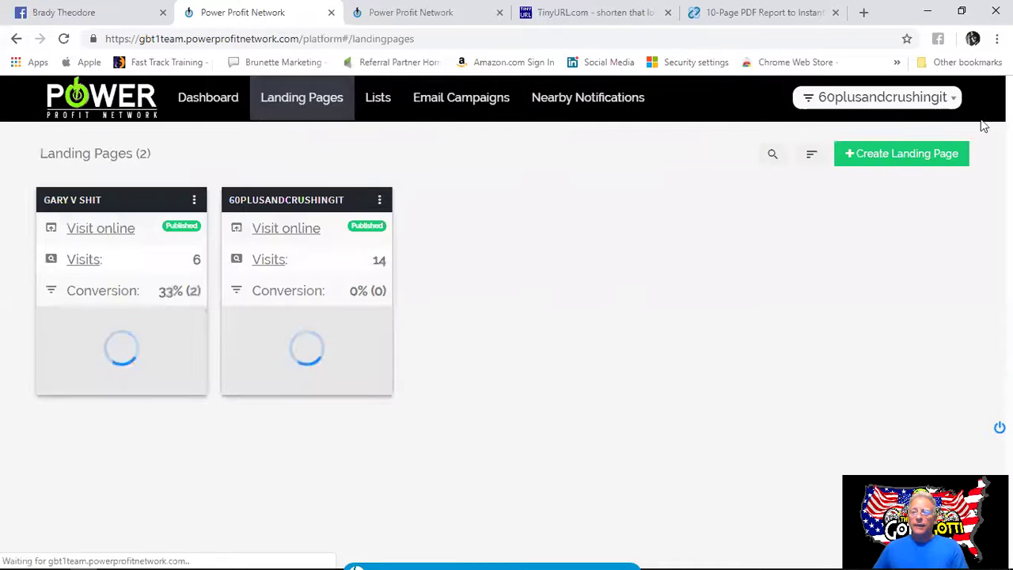
Create a new funnel named 'Free PDF' from the funnel list
left_click(956, 99)
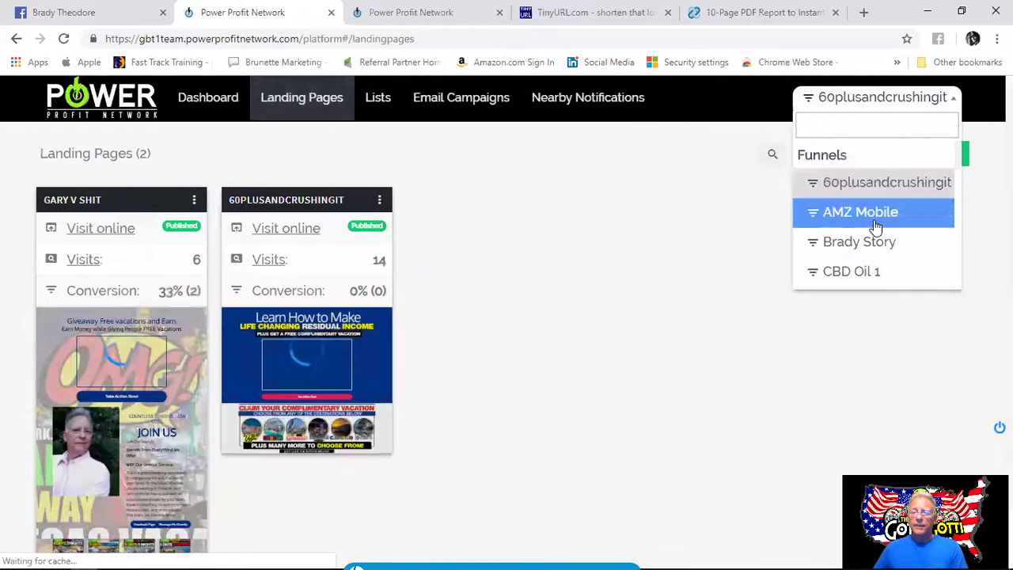
scroll(872, 223, "down", 10)
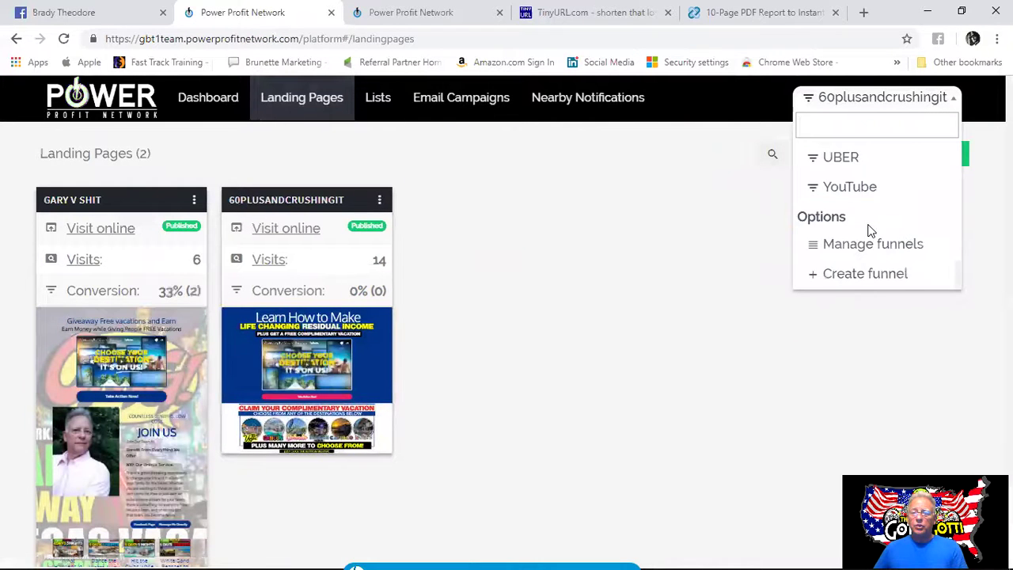
left_click(851, 277)
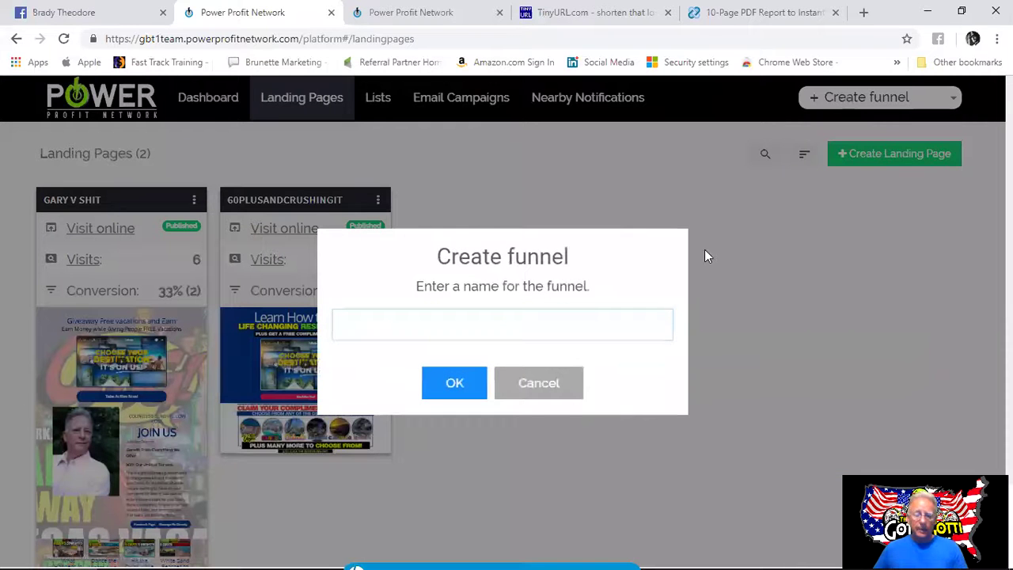
type("Free P")
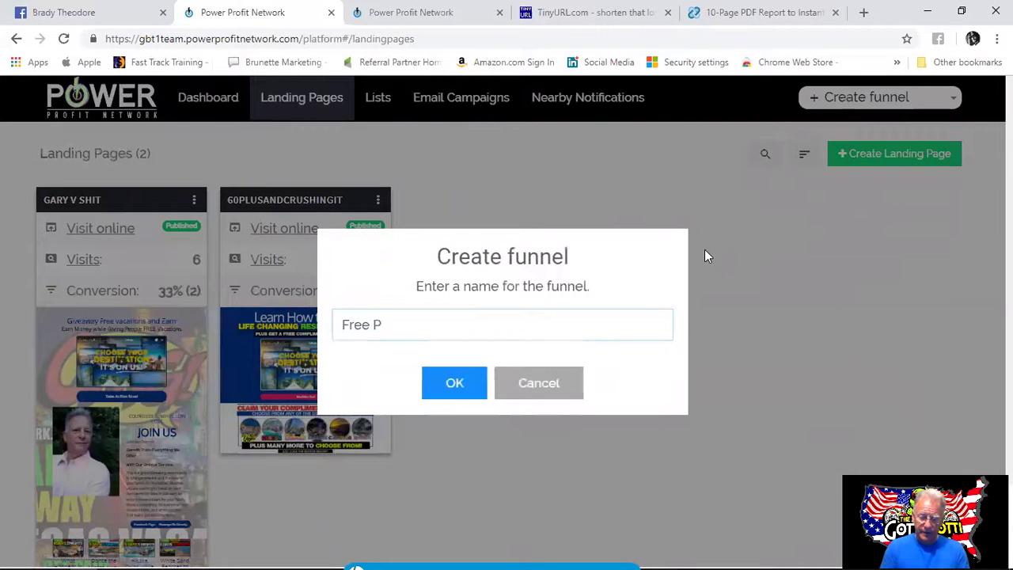
type("DF")
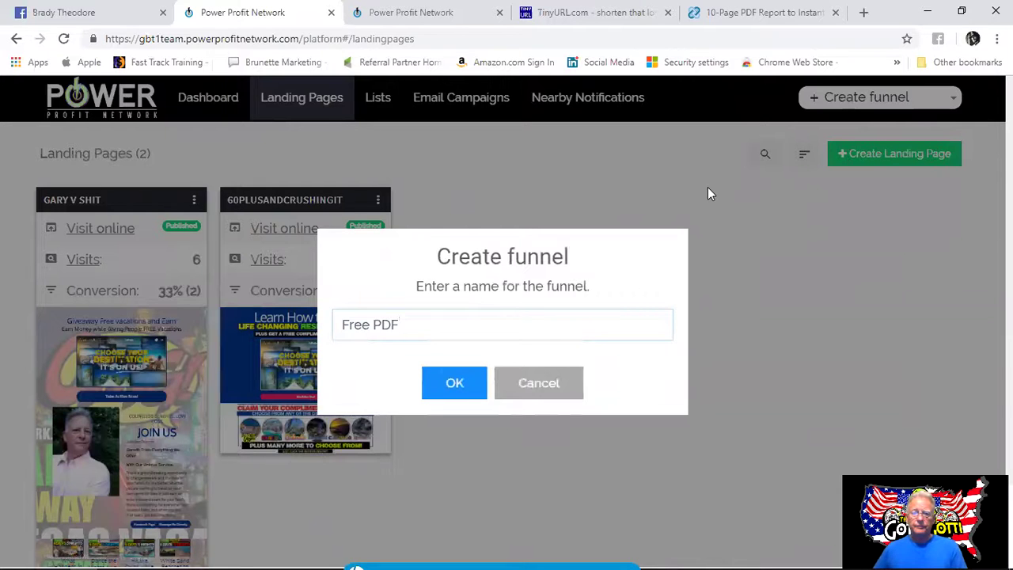
left_click(464, 383)
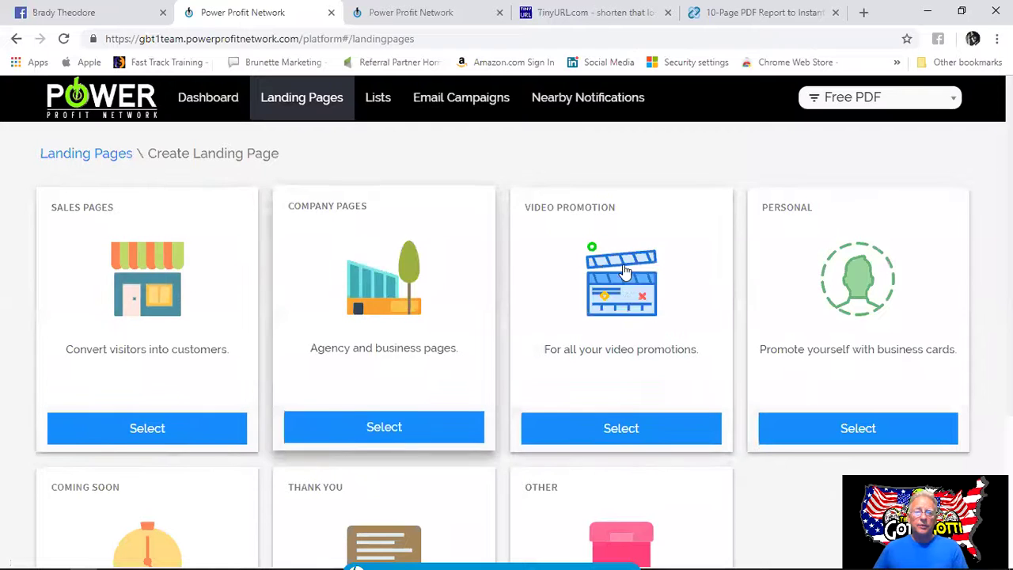
Start a 'Free PDF' landing page from the Special Offer sales template
left_click(147, 427)
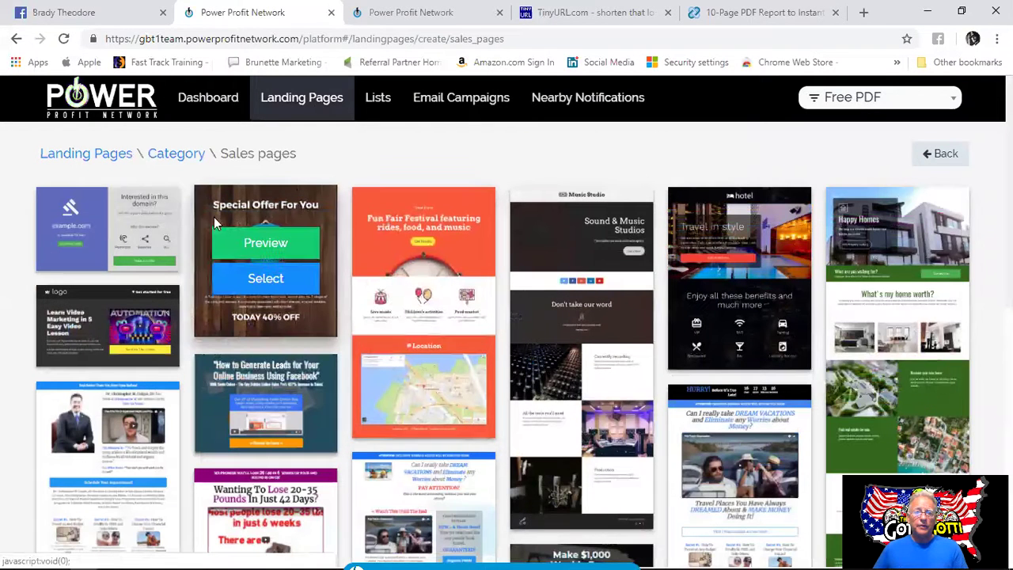
scroll(514, 321, "down", 1)
scroll(498, 340, "down", 3)
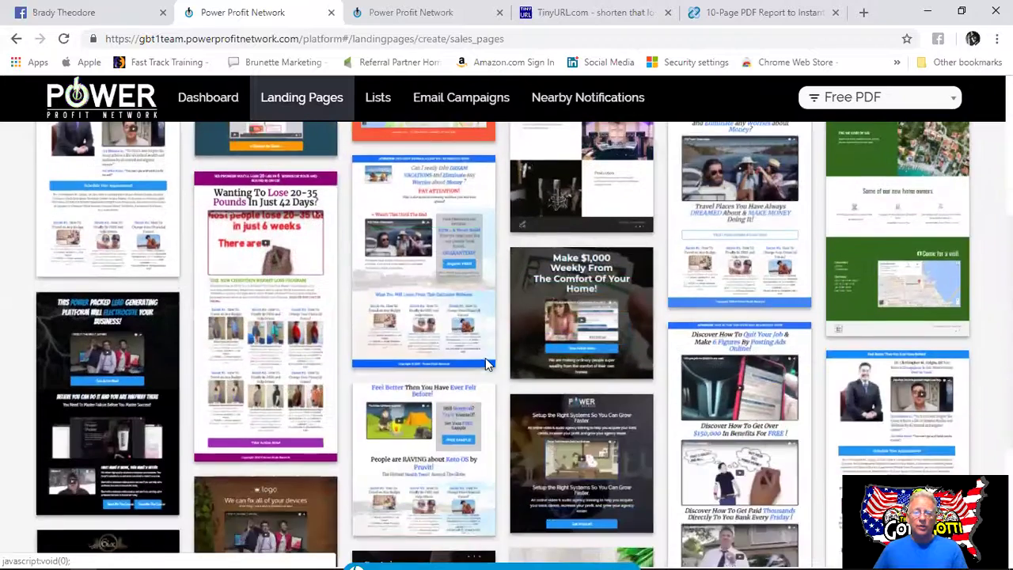
scroll(485, 357, "up", 4)
left_click(276, 284)
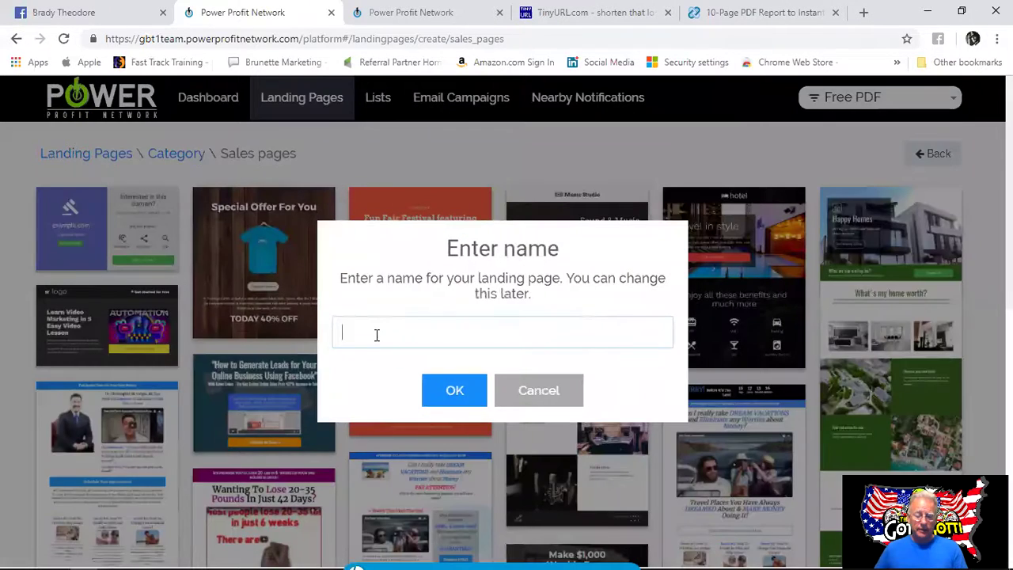
left_click(376, 335)
type("Free")
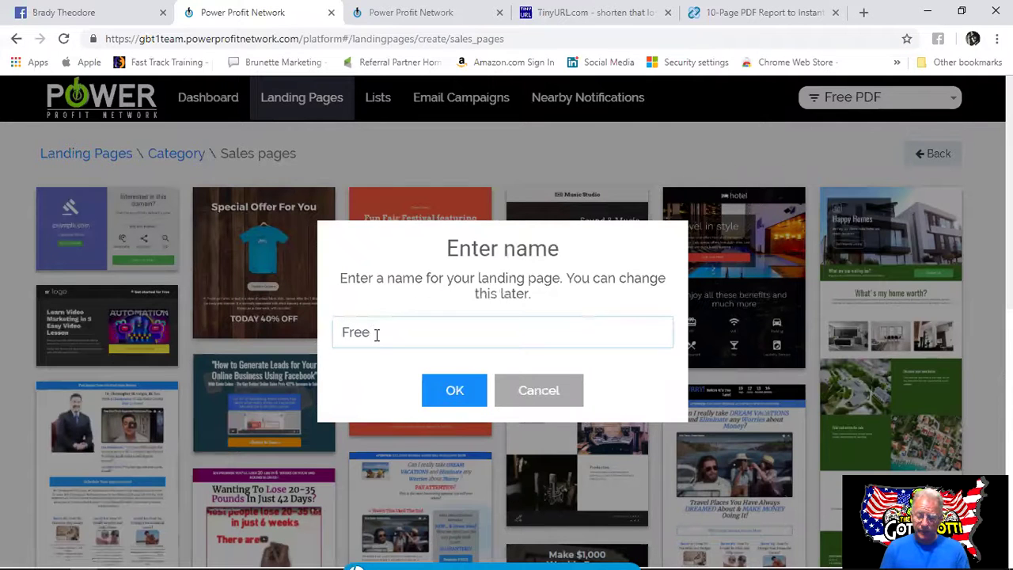
type(" PD")
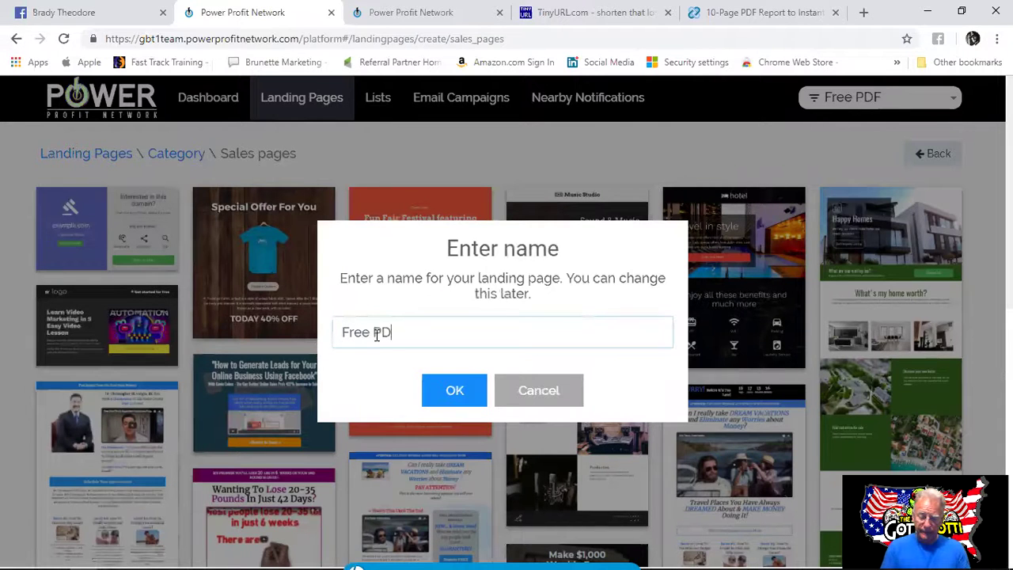
type("F")
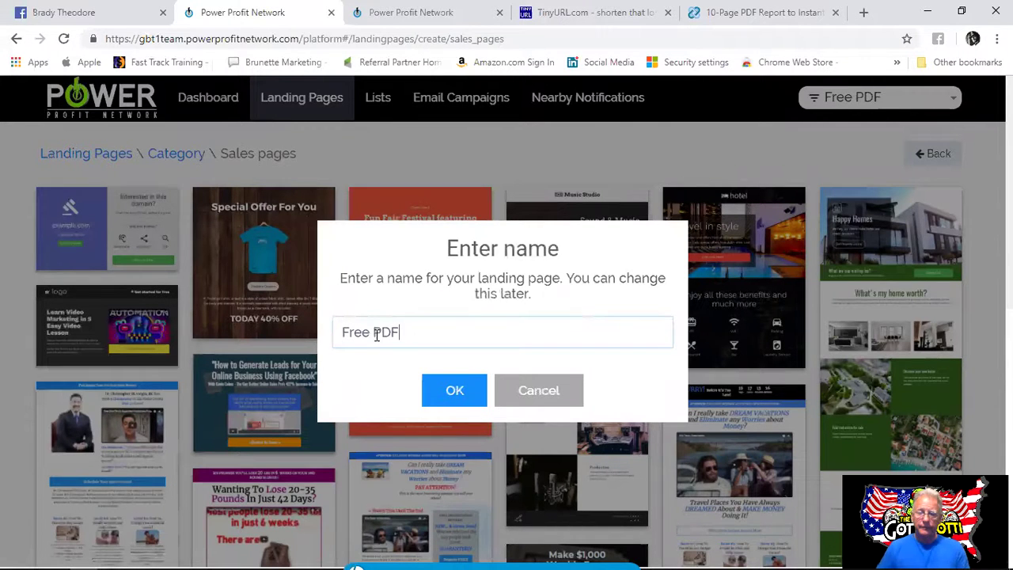
left_click(452, 389)
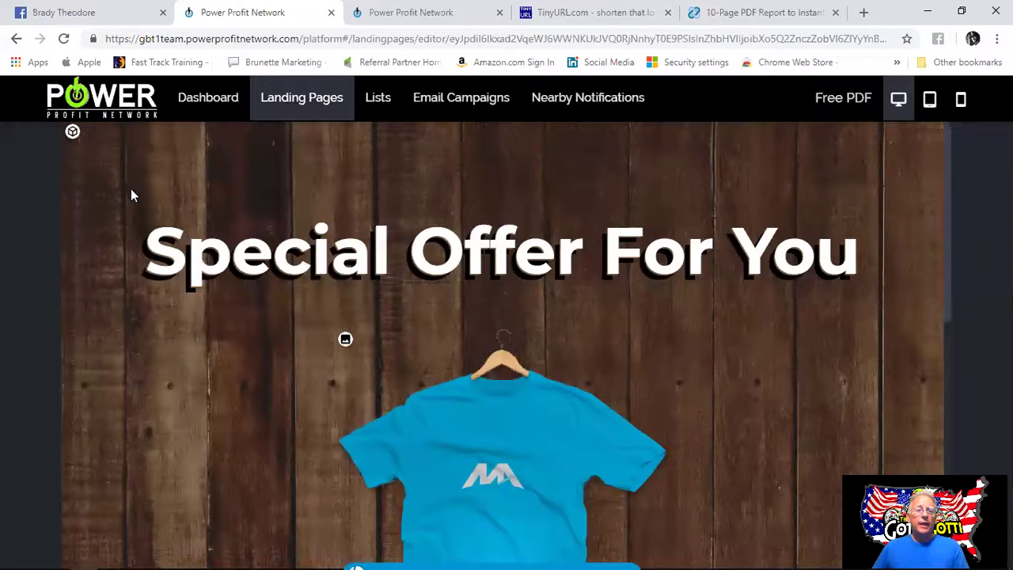
Set the section background to a fully opaque dark blue colour instead of wood
left_click(73, 135)
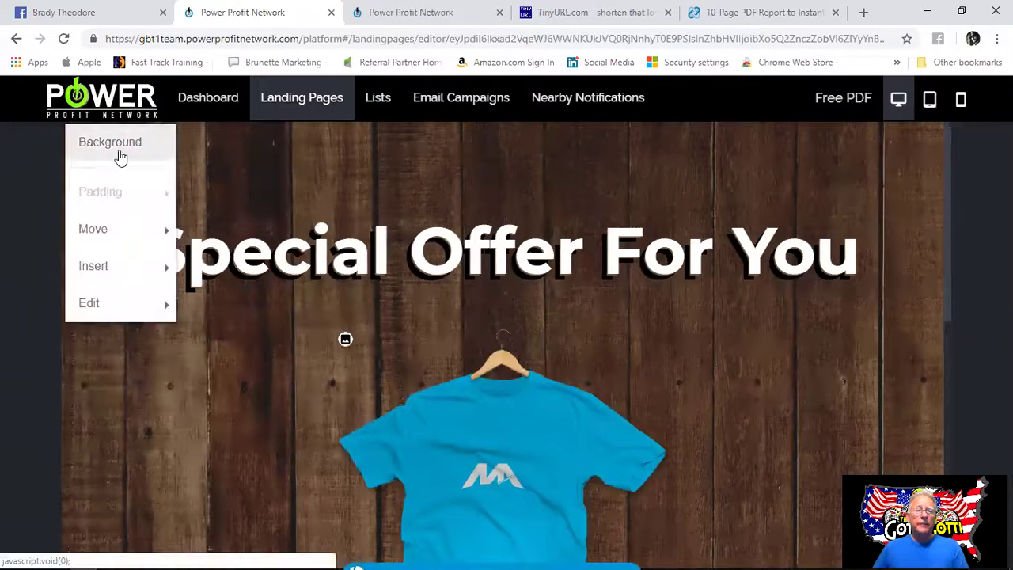
left_click(119, 141)
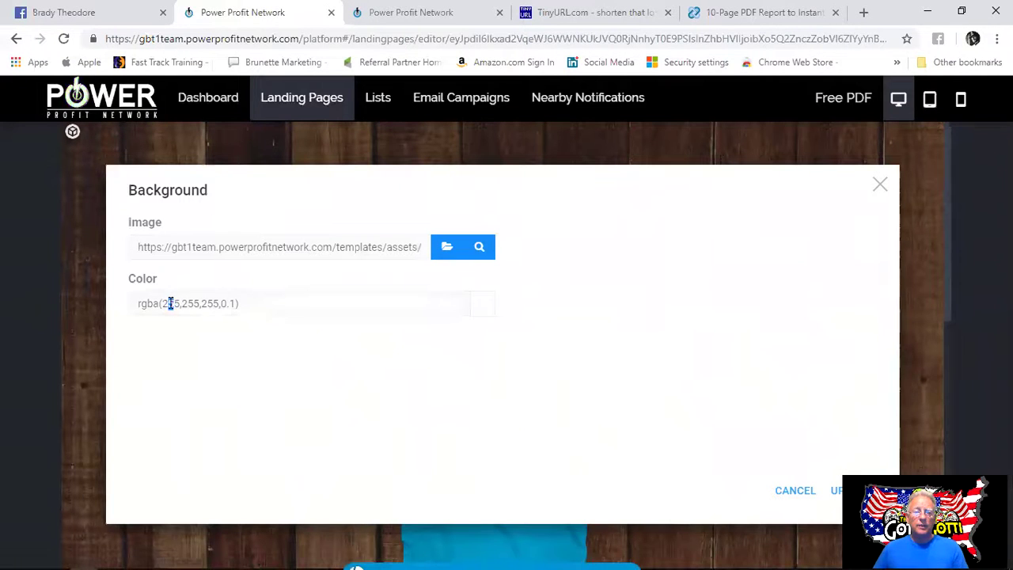
left_click_drag(131, 303, 276, 315)
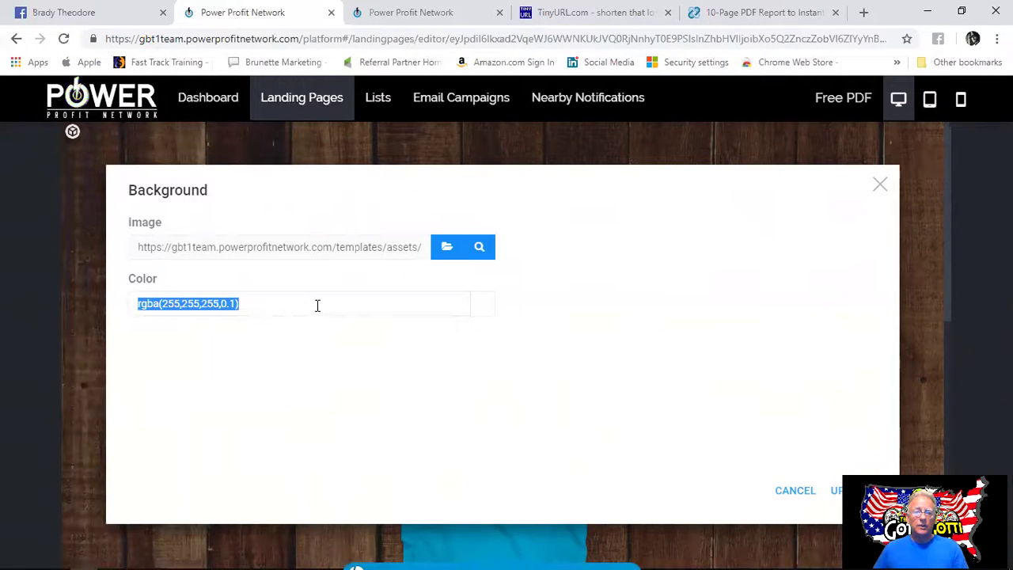
left_click(317, 305)
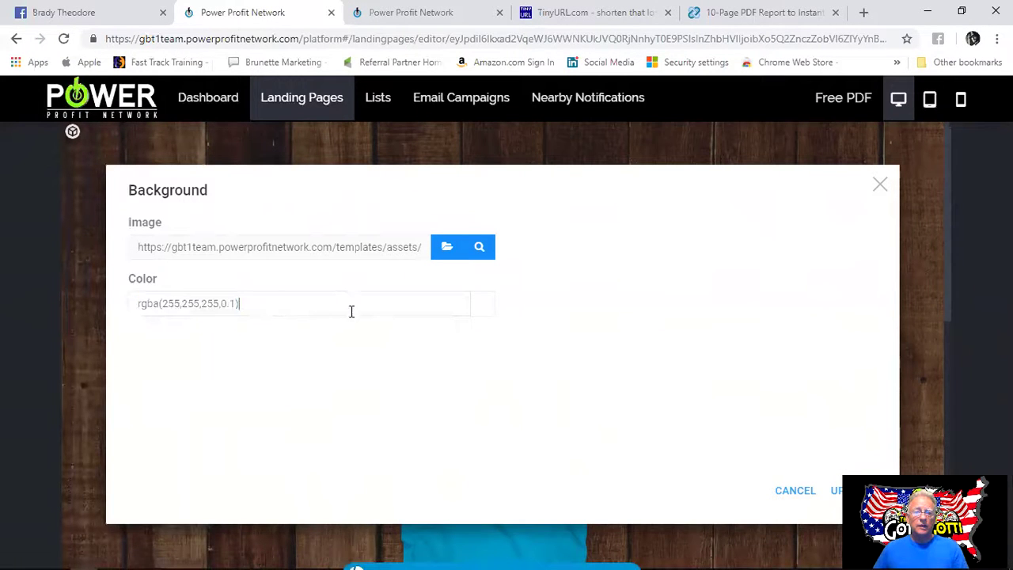
left_click(473, 320)
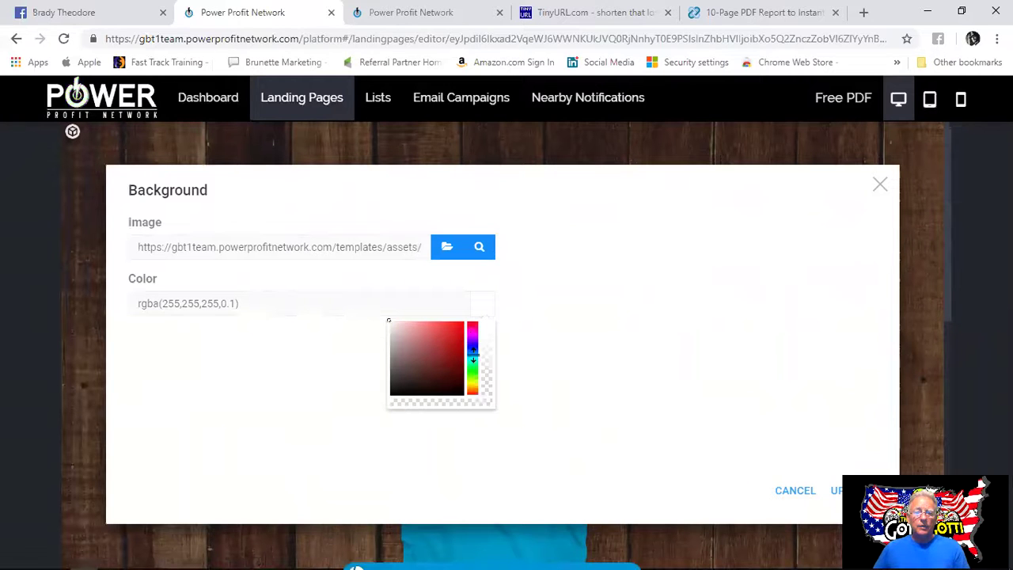
left_click(467, 348)
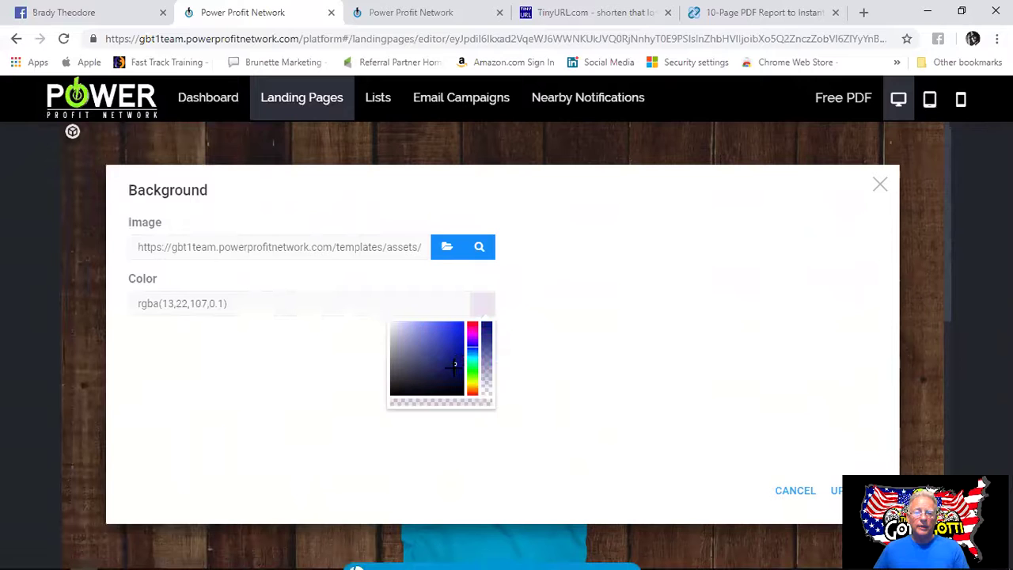
left_click_drag(486, 368, 500, 323)
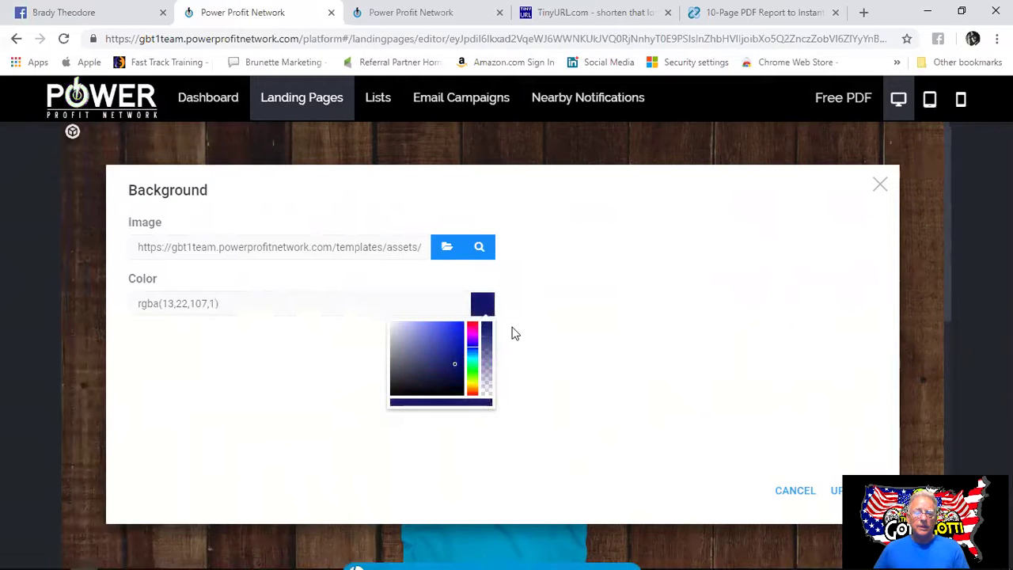
left_click(836, 492)
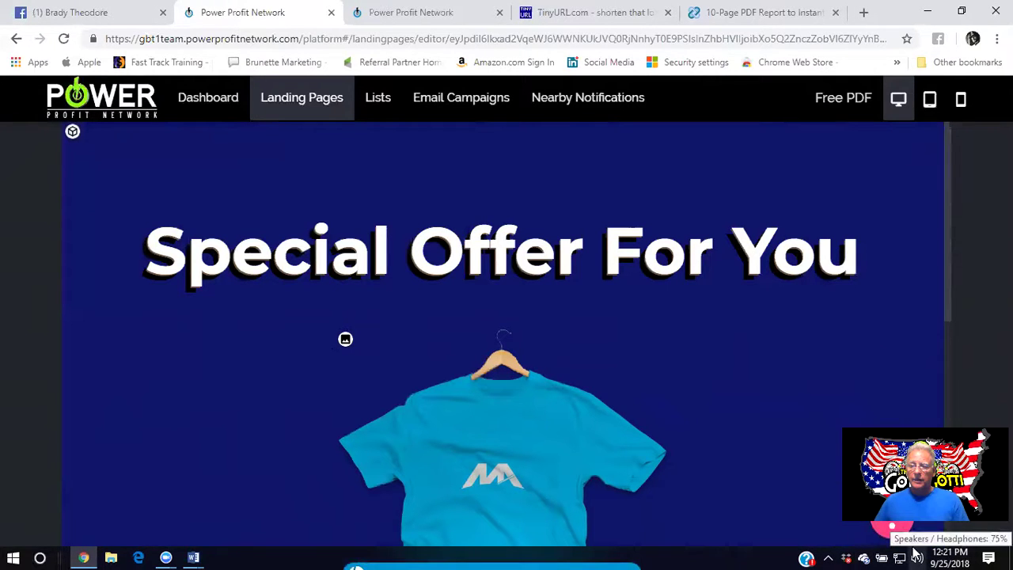
left_click(915, 554)
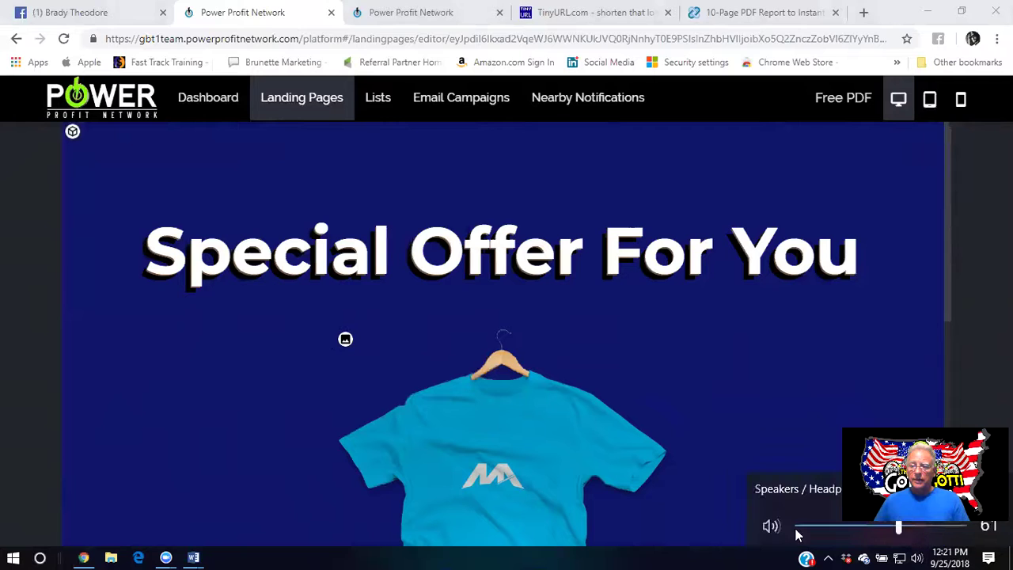
left_click(231, 411)
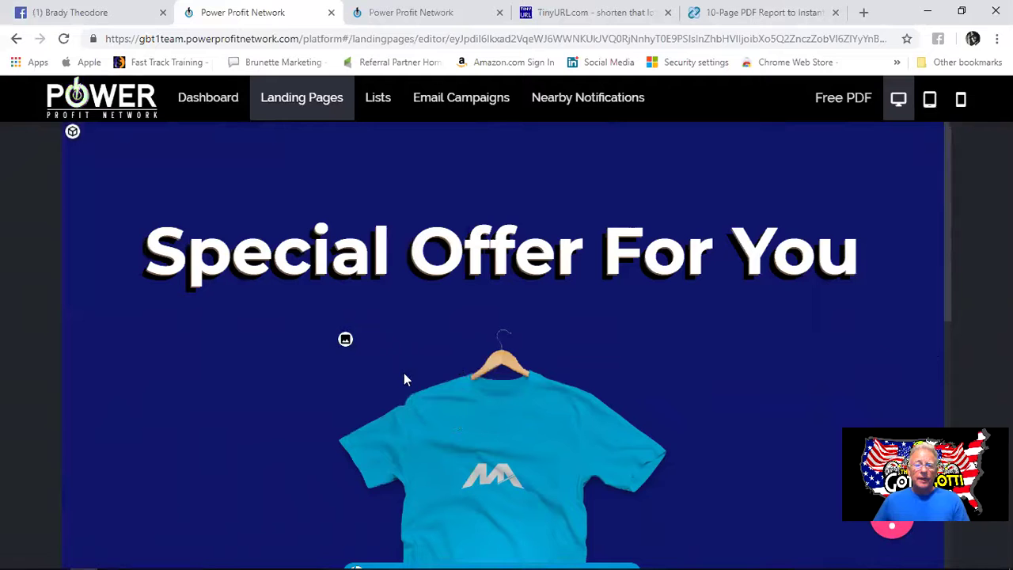
Replace the T-shirt image with the stored fba-cheat-sheet a.png ebook cover
left_click(346, 342)
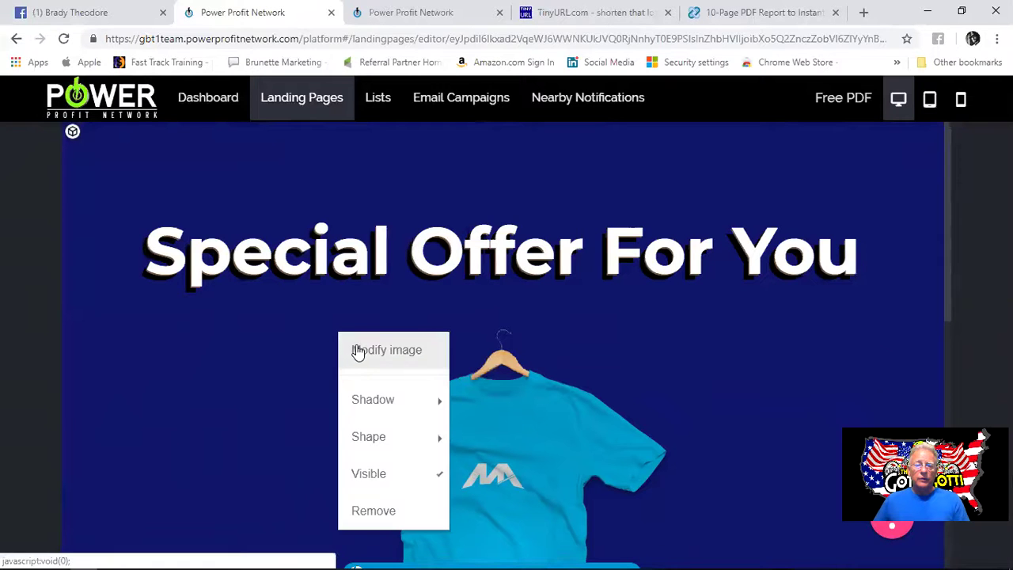
left_click(358, 351)
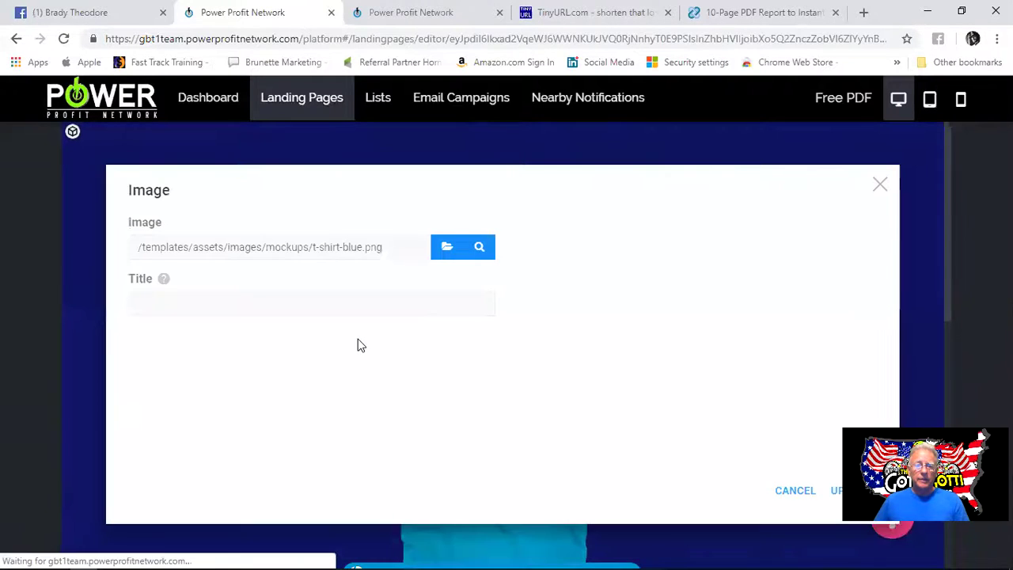
left_click(446, 246)
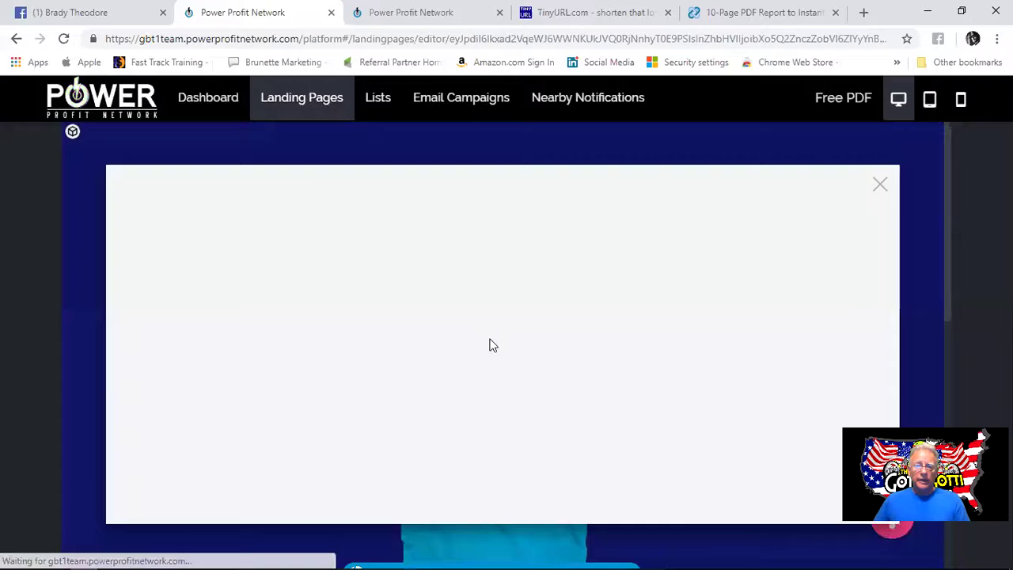
scroll(462, 309, "down", 3)
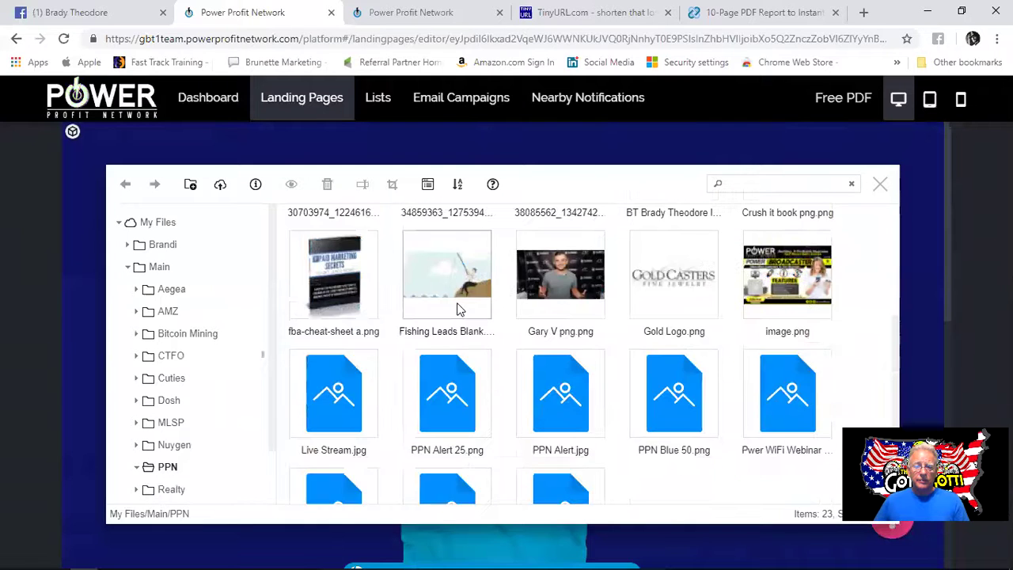
double_click(319, 296)
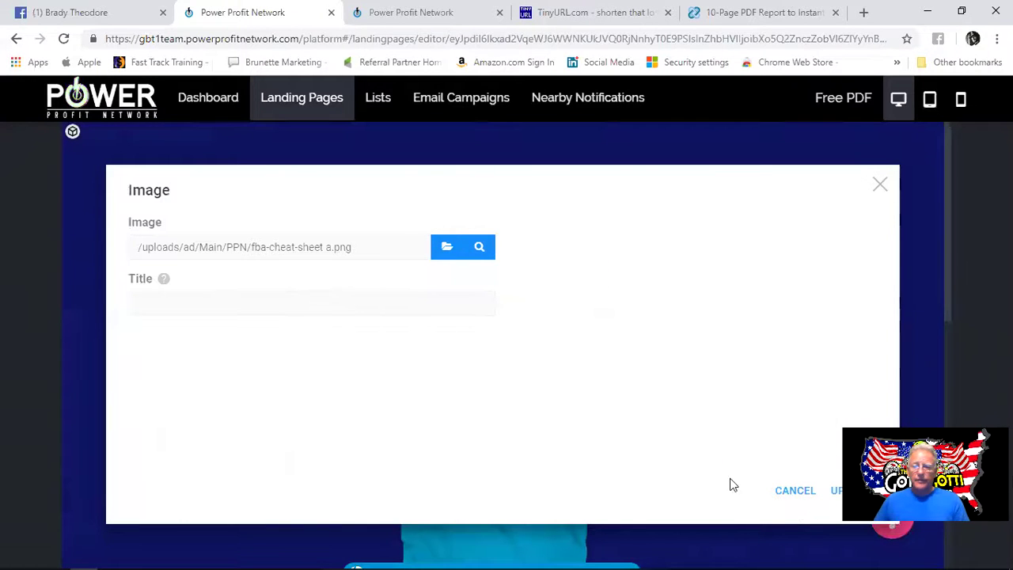
left_click(836, 491)
scroll(520, 395, "down", 2)
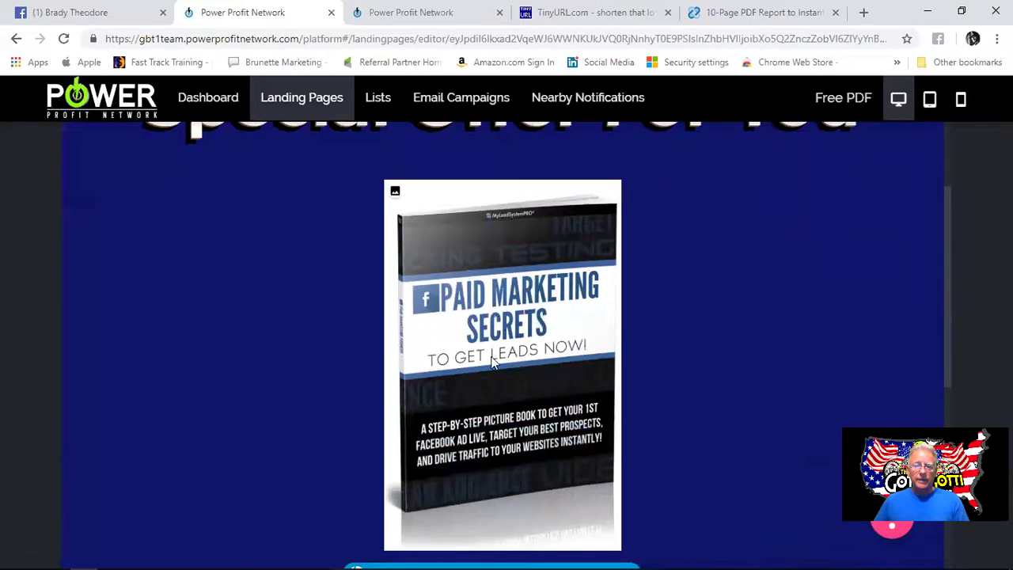
scroll(558, 356, "up", 2)
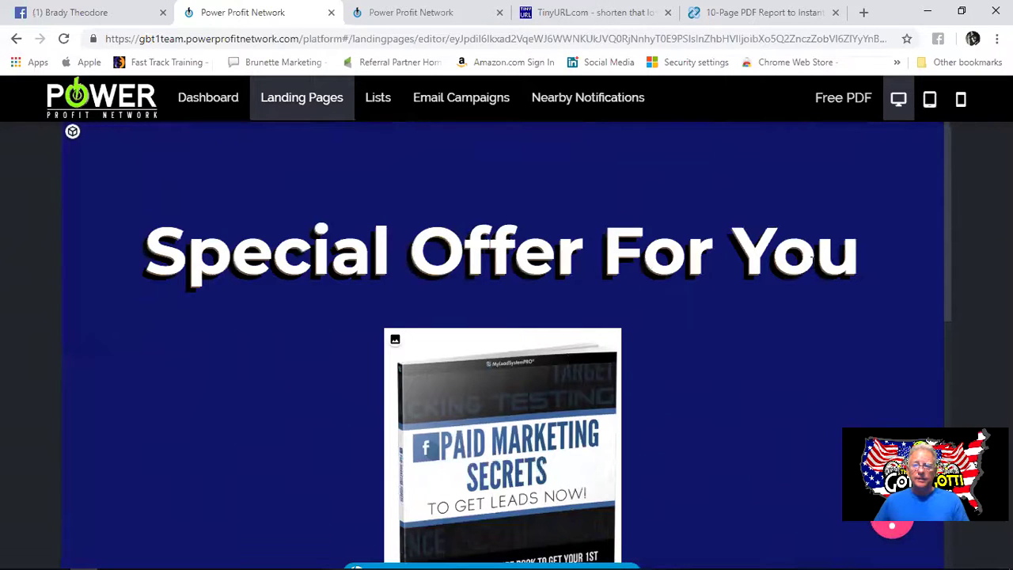
Edit the main heading to read 'Special Offer for You'
left_click(867, 264)
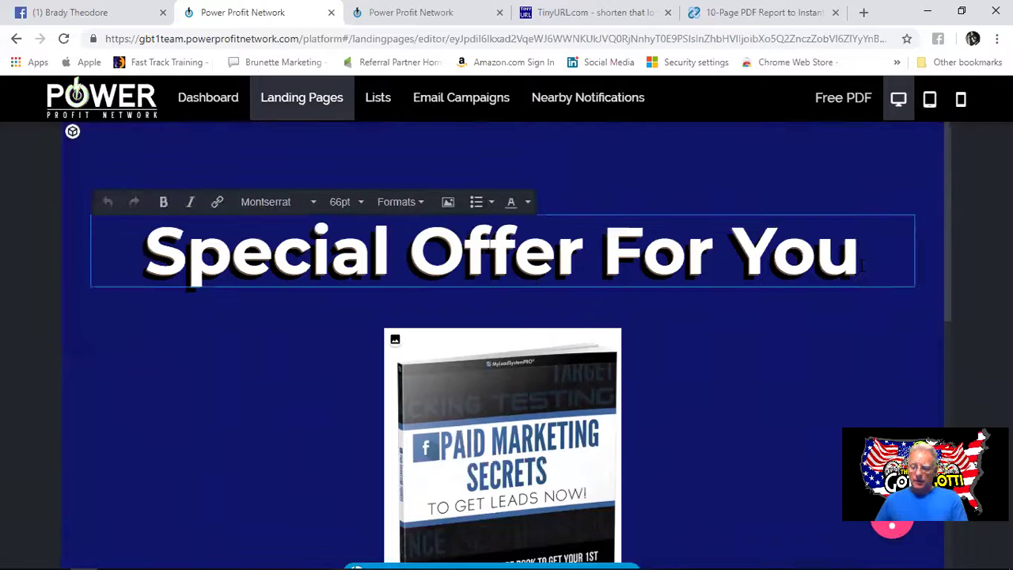
key("BackSpace")
key("BackSpace")
key("BackSpace")
key("BackSpace")
key("BackSpace")
key("BackSpace")
key("BackSpace")
key("BackSpace")
key("BackSpace")
key("BackSpace")
key("BackSpace")
key("BackSpace")
key("BackSpace")
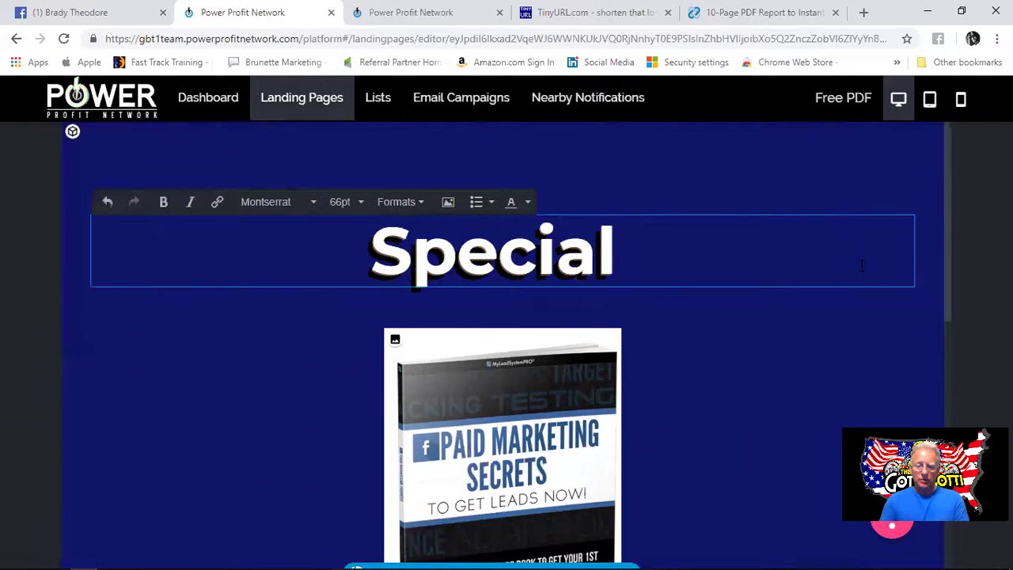
type("Off")
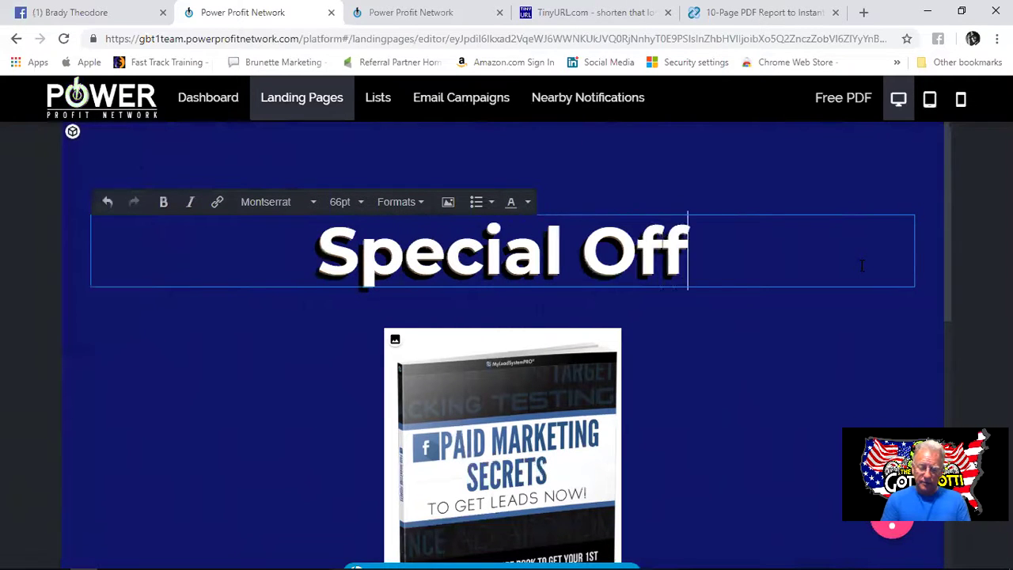
type("er fo")
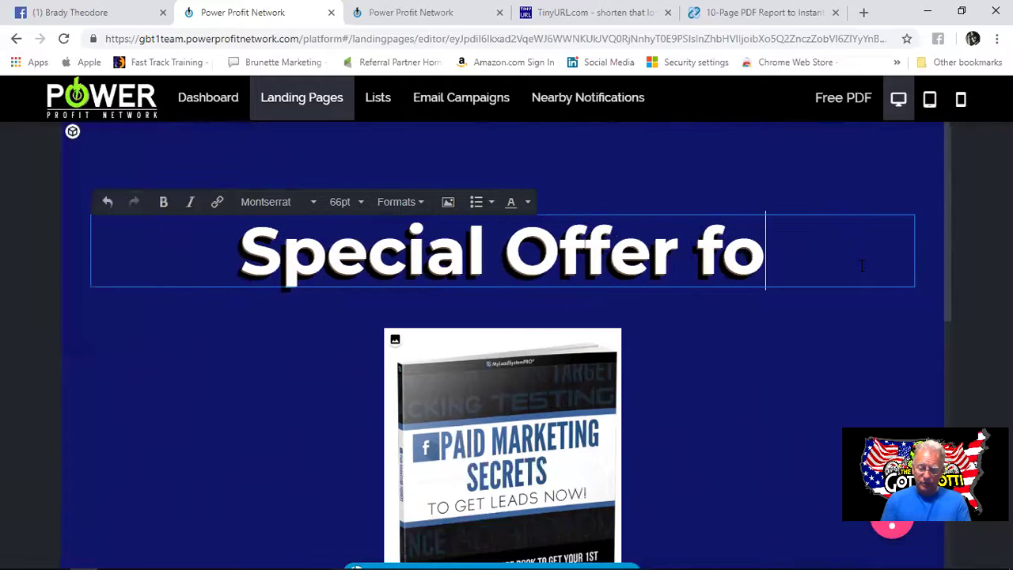
type("r You")
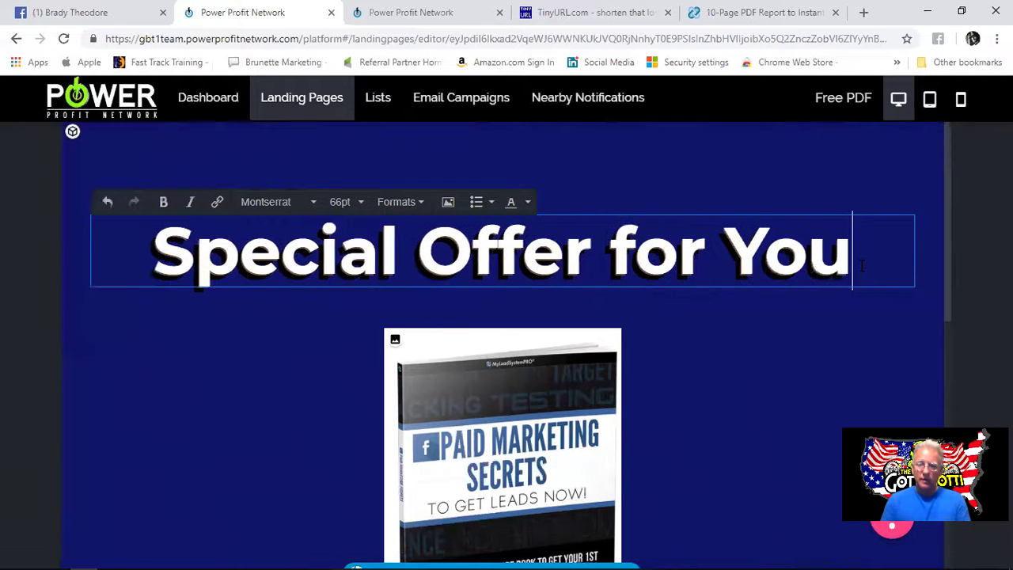
Add a 'FREE Paid Marketing Secrets' line under the heading at 21pt
key("Return")
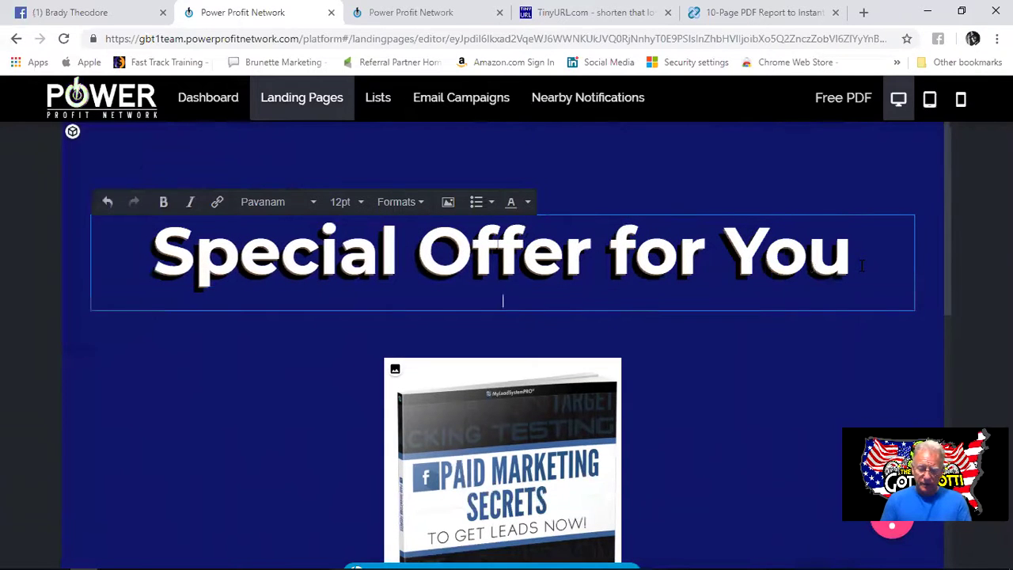
type("FREE P")
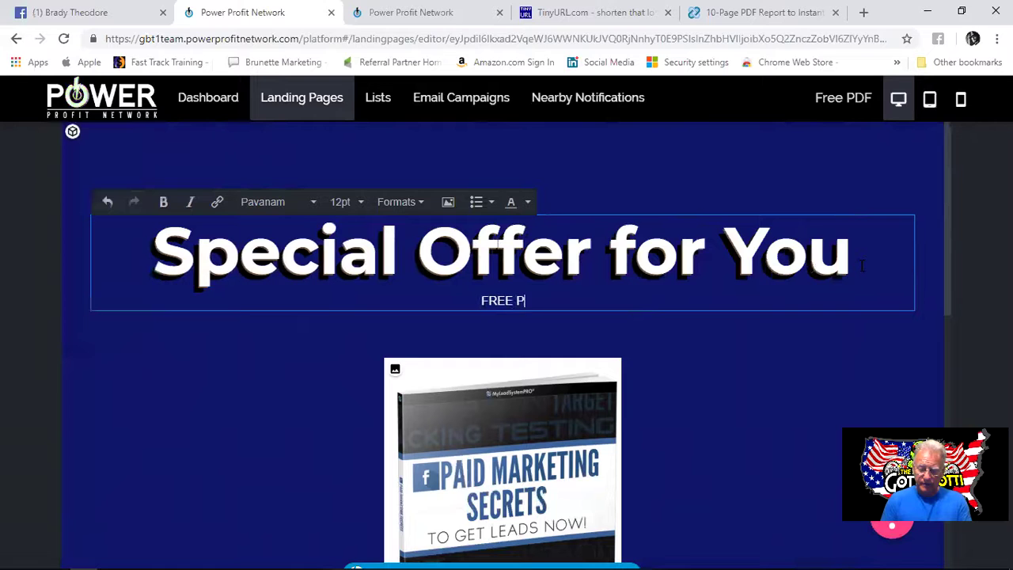
type("aid M")
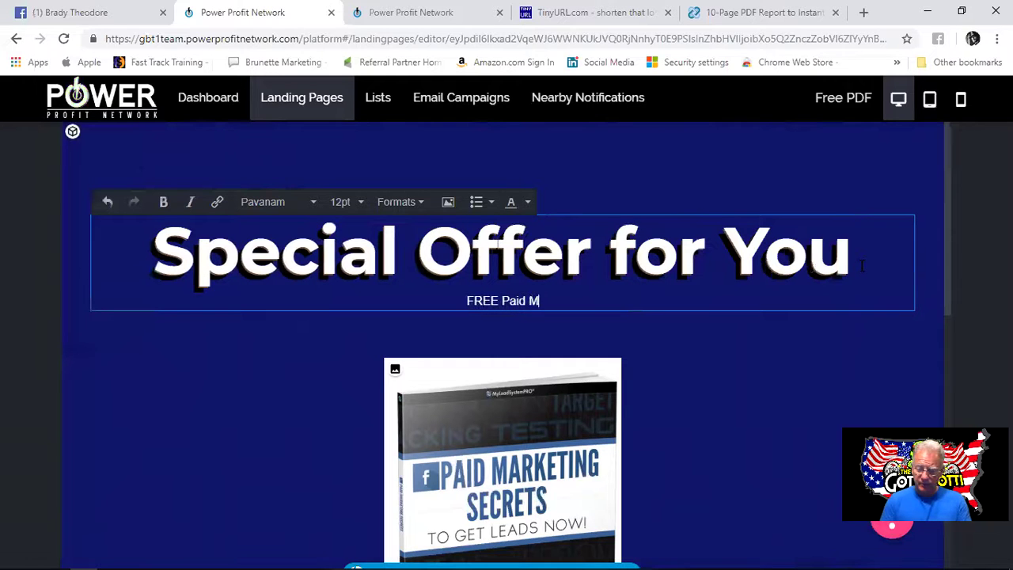
key("BackSpace")
type("Ma")
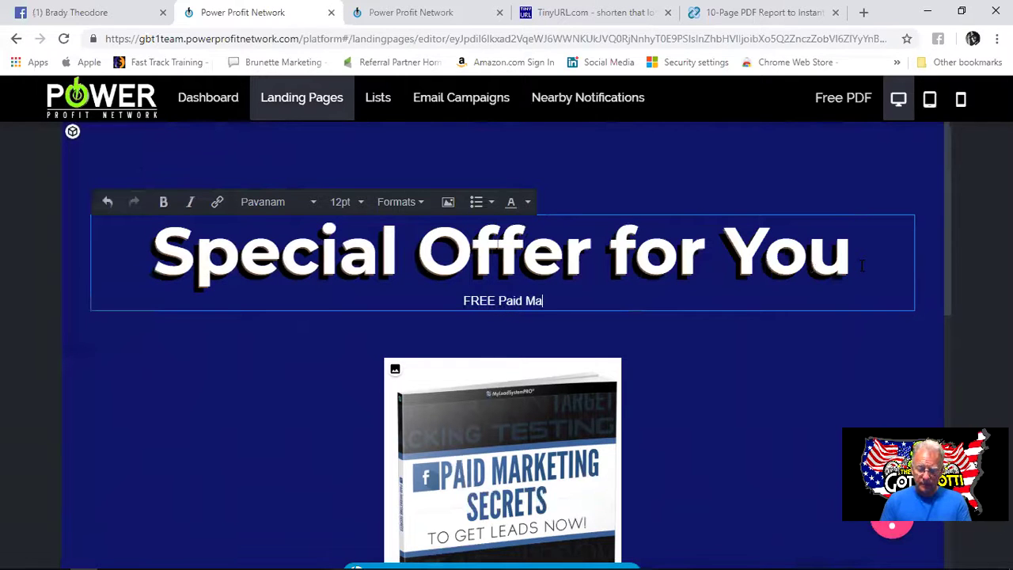
type("rketing")
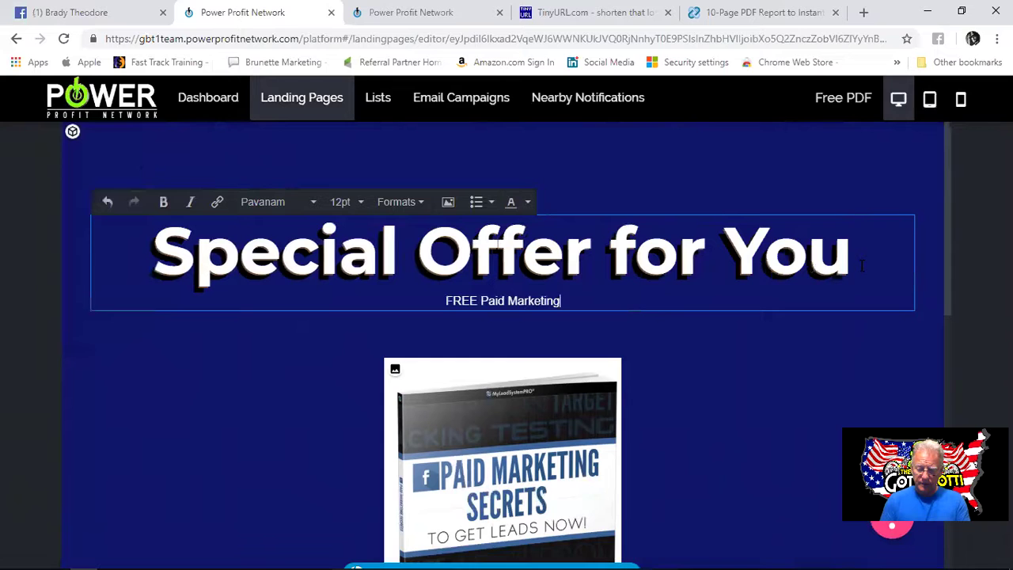
type(" Secrets")
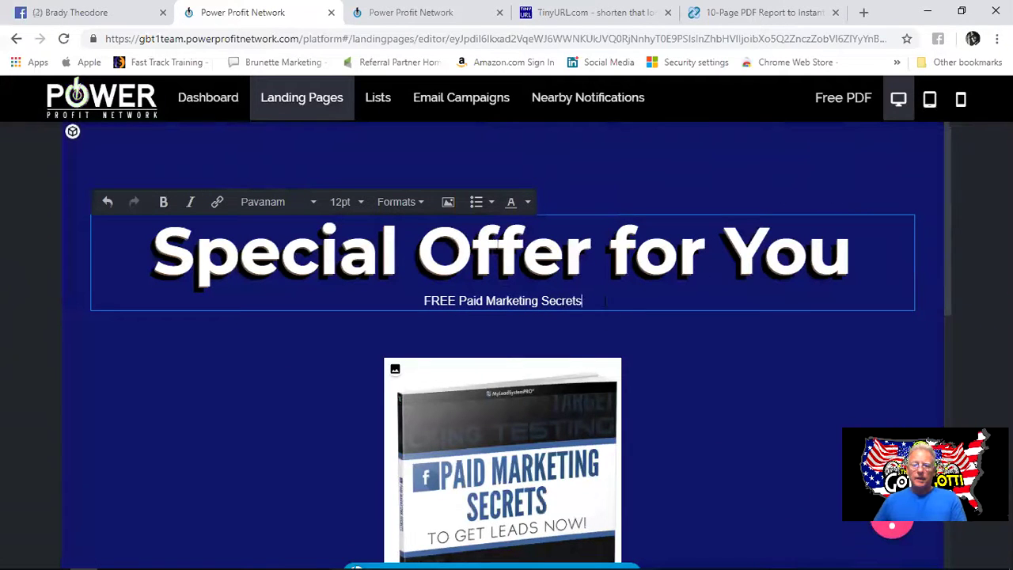
key("ctrl+shift+Left")
key("ctrl+shift+Left")
key("ctrl+shift+Left")
key("ctrl+shift+Left")
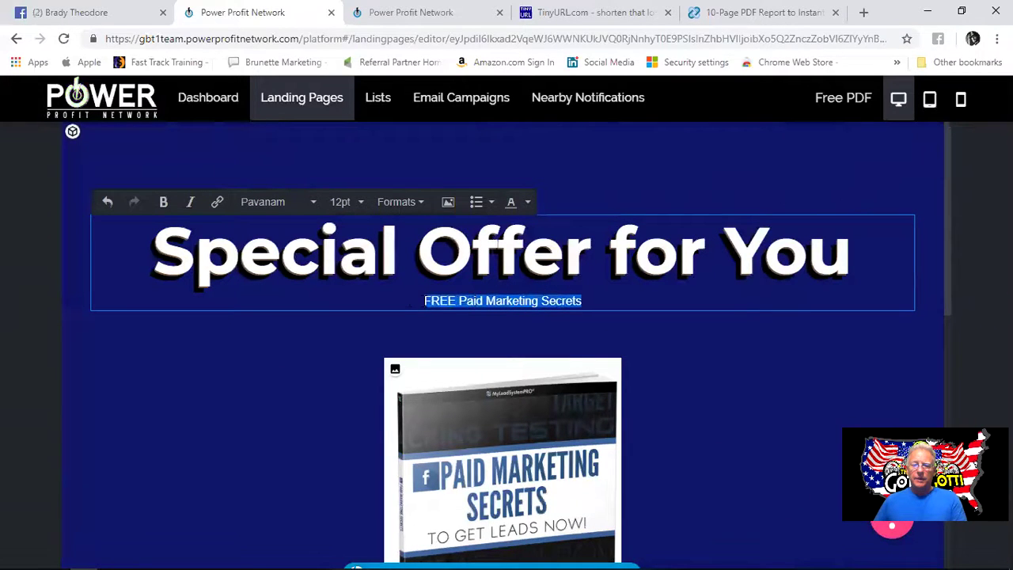
left_click(364, 201)
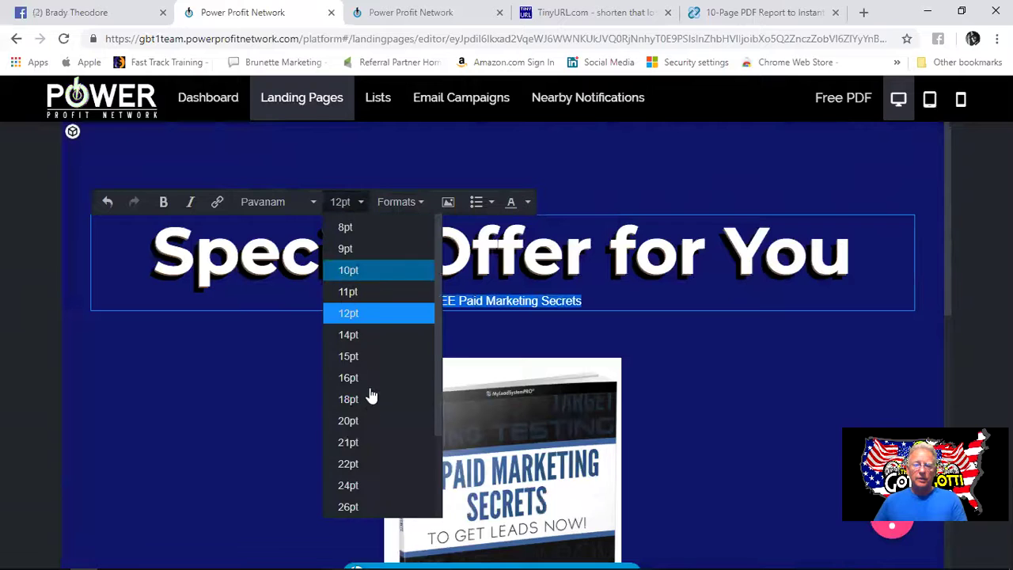
left_click(376, 441)
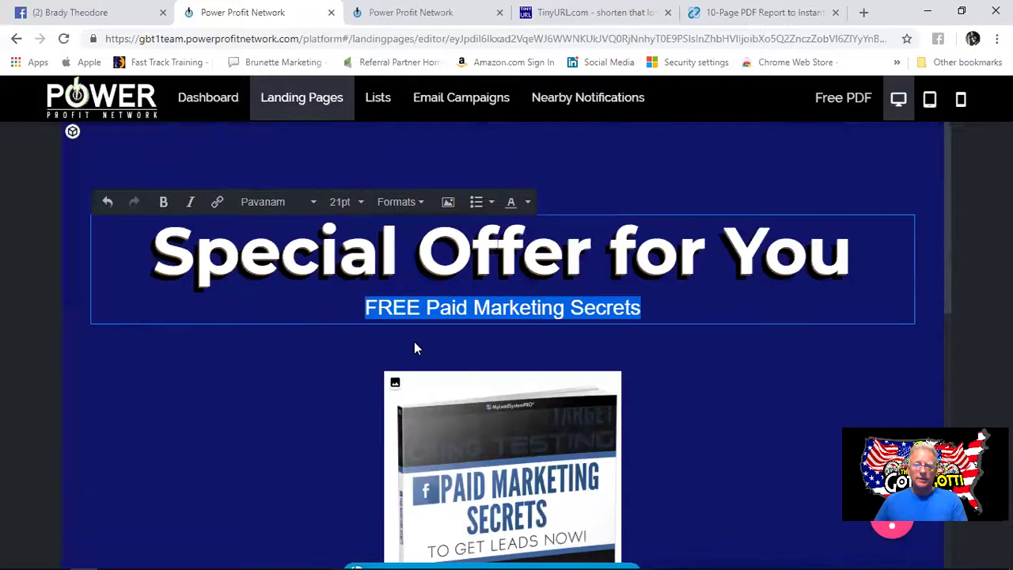
left_click(499, 262)
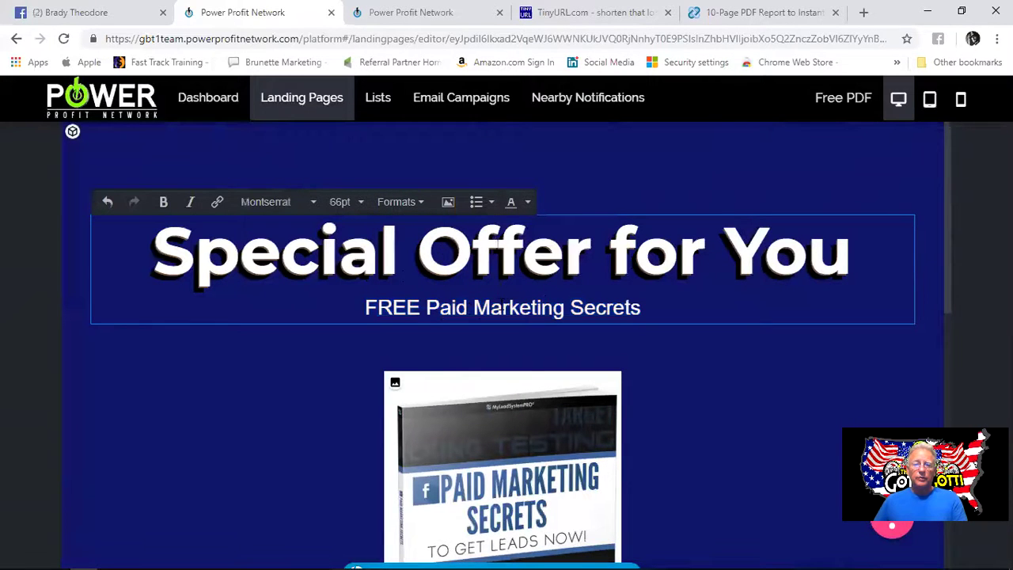
Delete the template's T-shirt description paragraph below the Redeem Coupon button
scroll(632, 243, "down", 2)
scroll(633, 242, "down", 6)
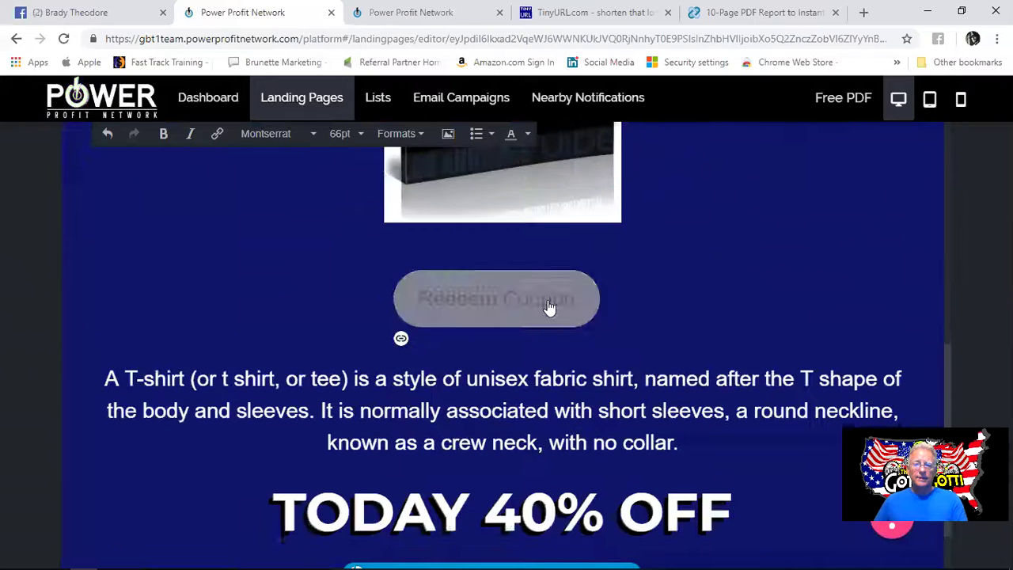
left_click(681, 446)
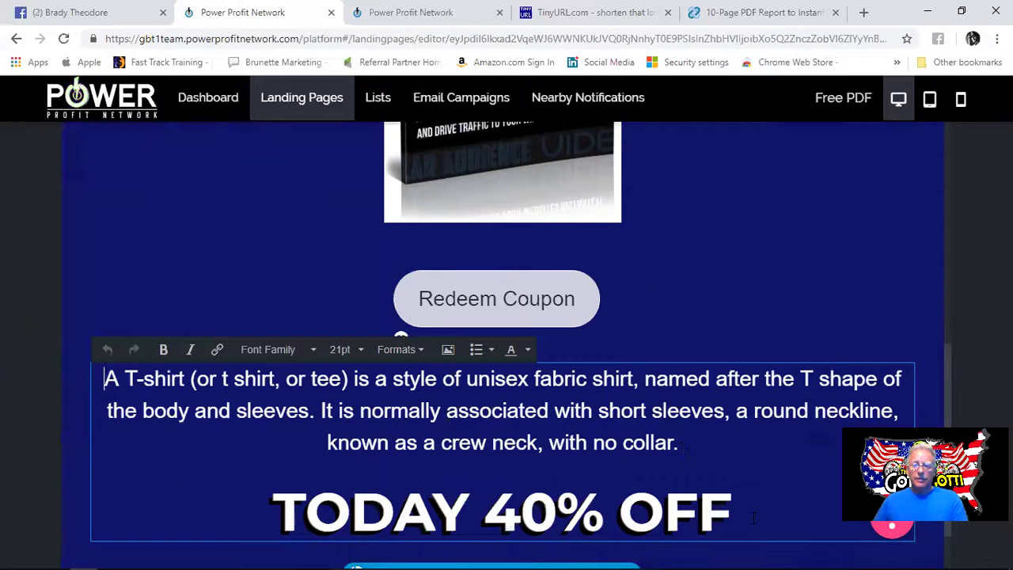
left_click_drag(681, 446, 106, 383)
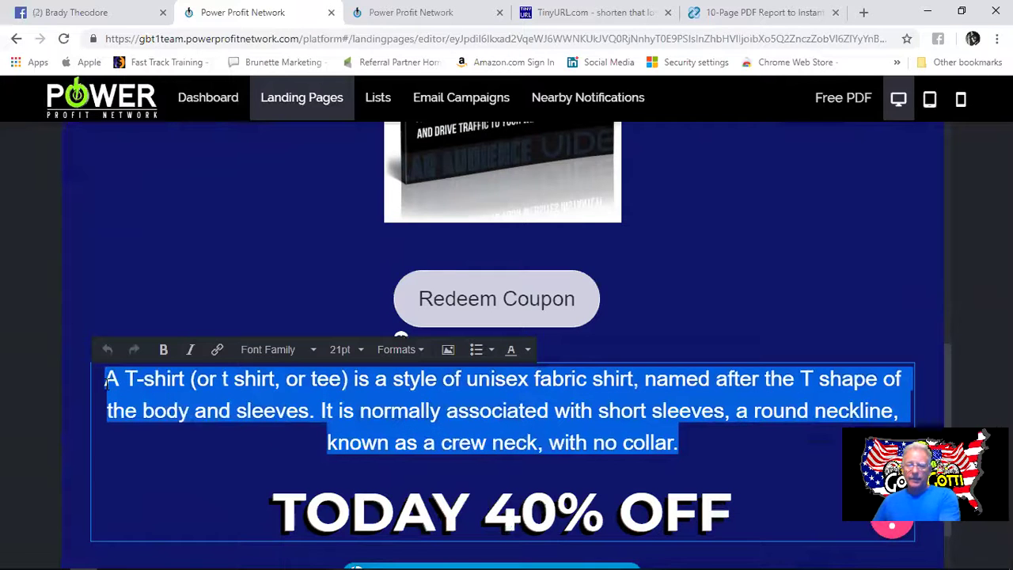
key("Delete")
mouse_move(340, 547)
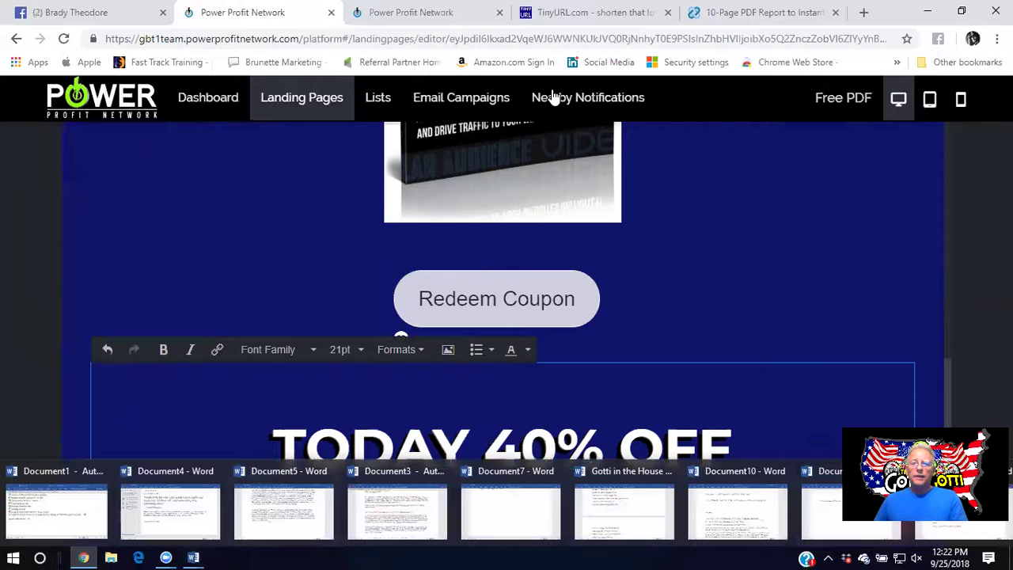
Copy the description and bullet list from the 10-Page PDF Report offer page
left_click(760, 11)
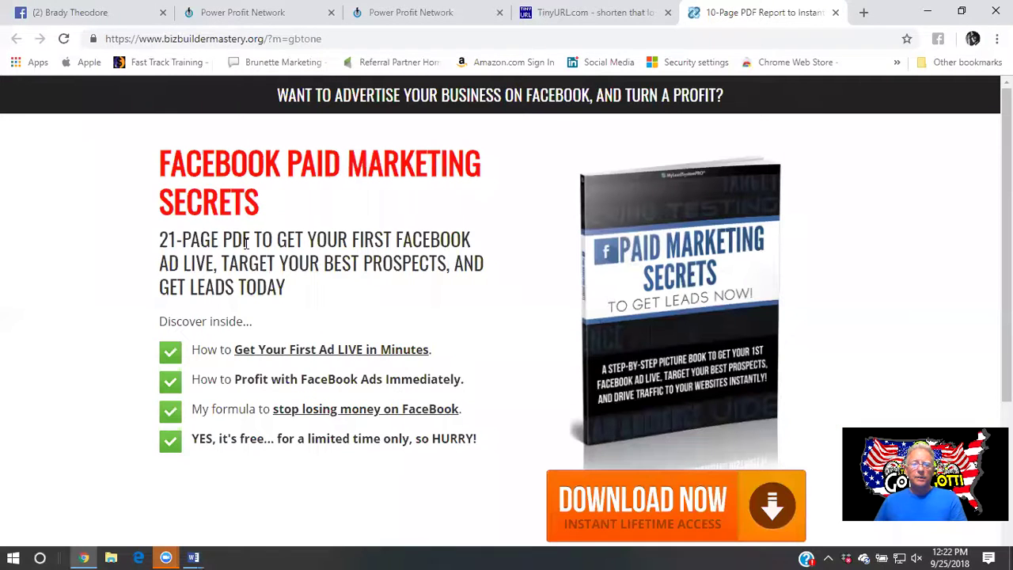
left_click_drag(159, 233, 506, 451)
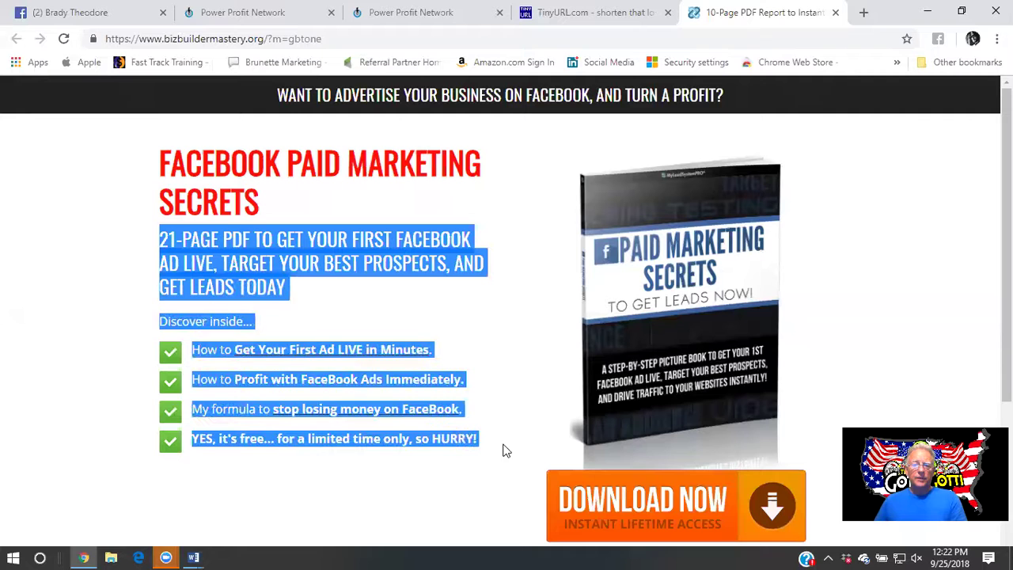
right_click(368, 262)
left_click(402, 272)
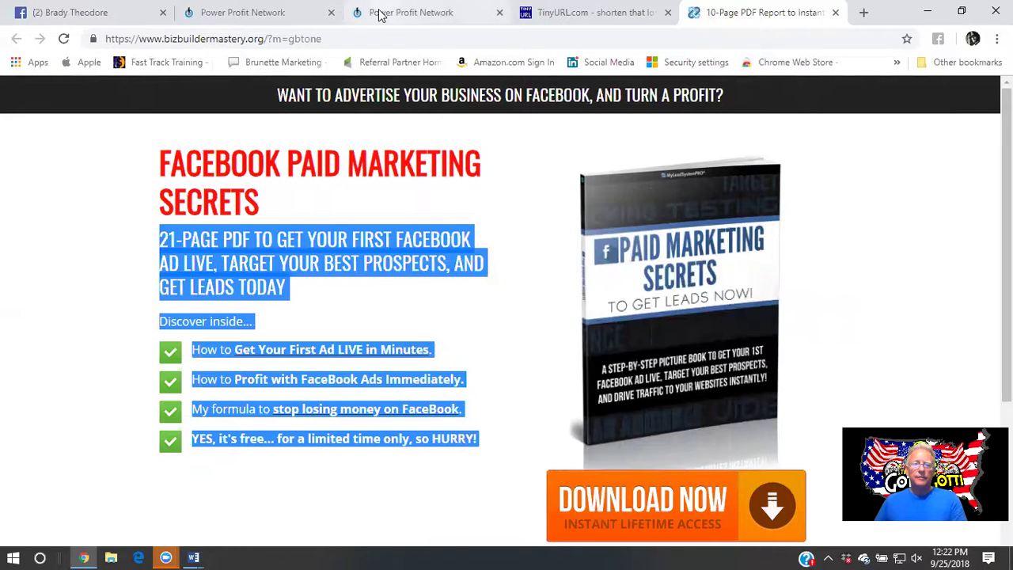
left_click(253, 12)
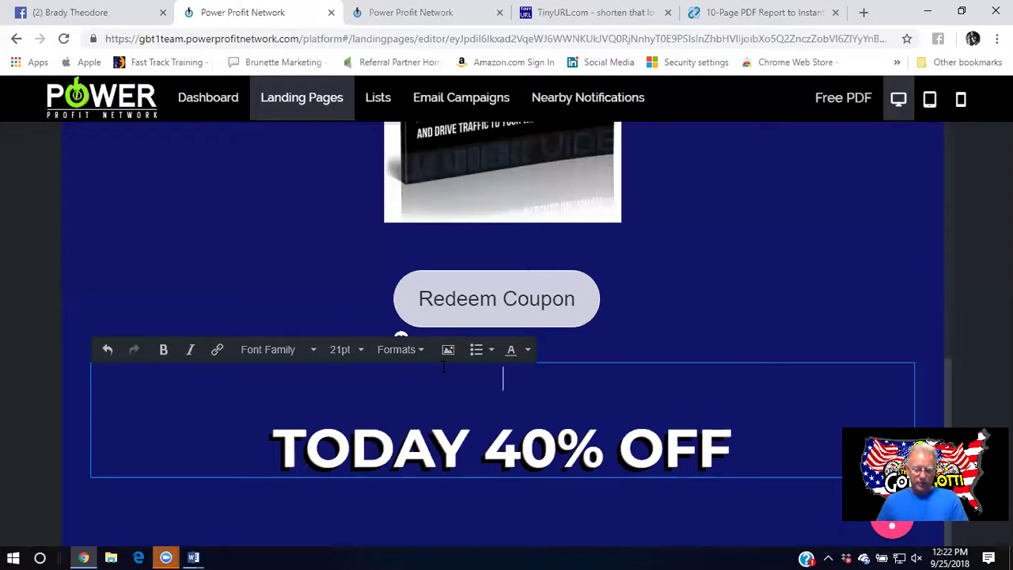
Paste the copied offer text and change the banner to 'TODAY FREE'
key("ctrl+v")
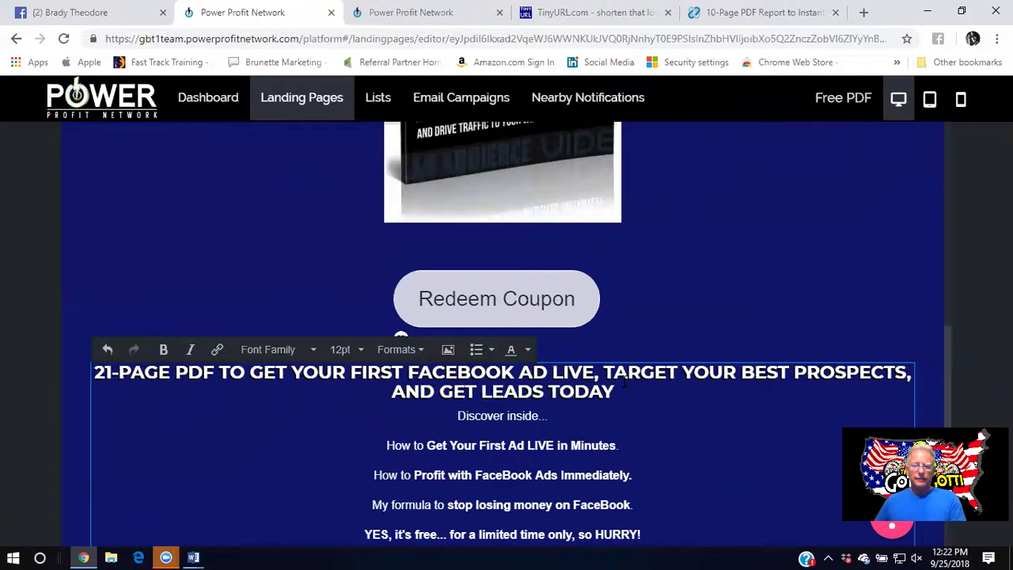
scroll(472, 418, "down", 2)
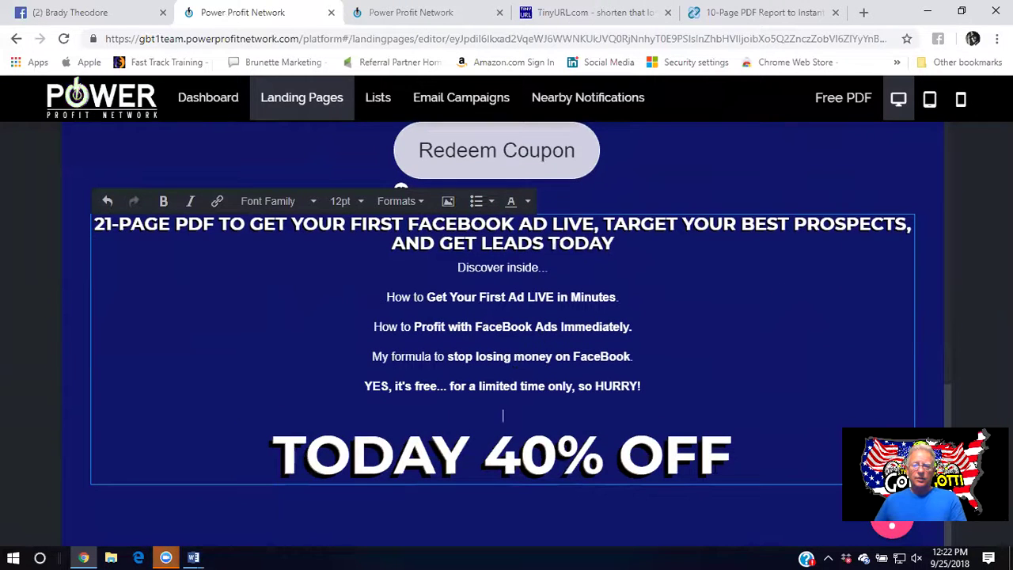
left_click_drag(733, 455, 484, 460)
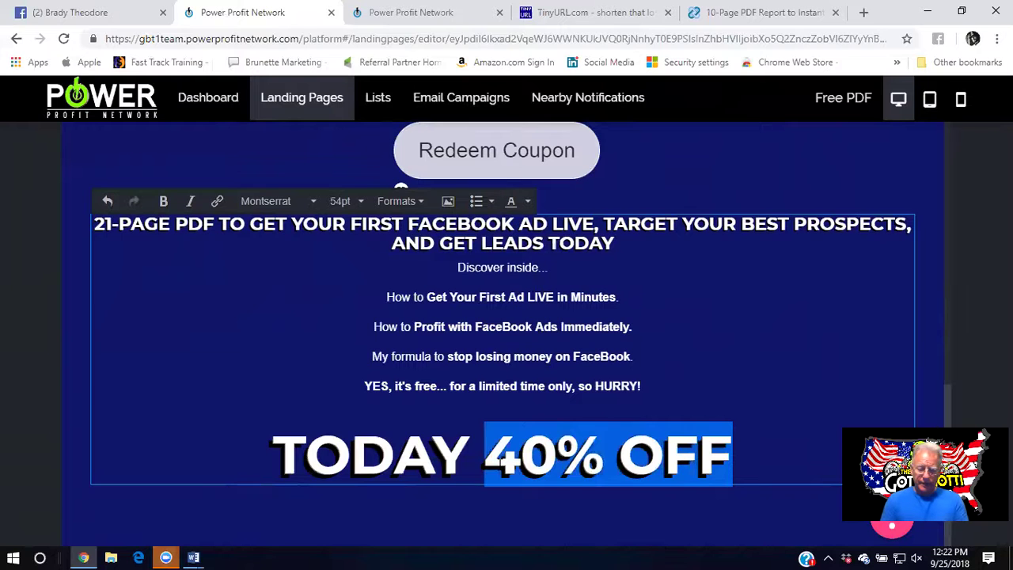
type("FREE")
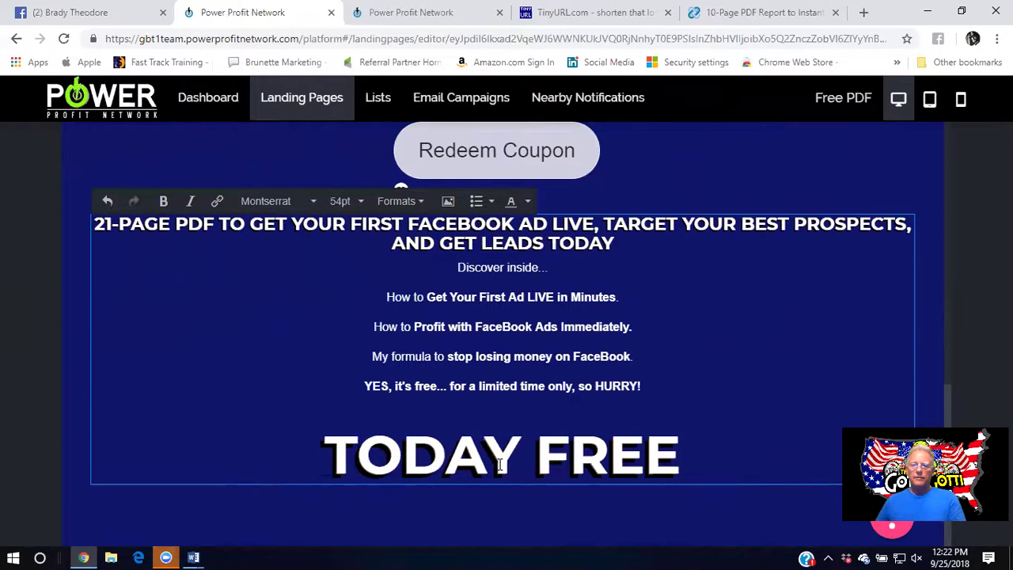
scroll(570, 357, "up", 3)
left_click(687, 337)
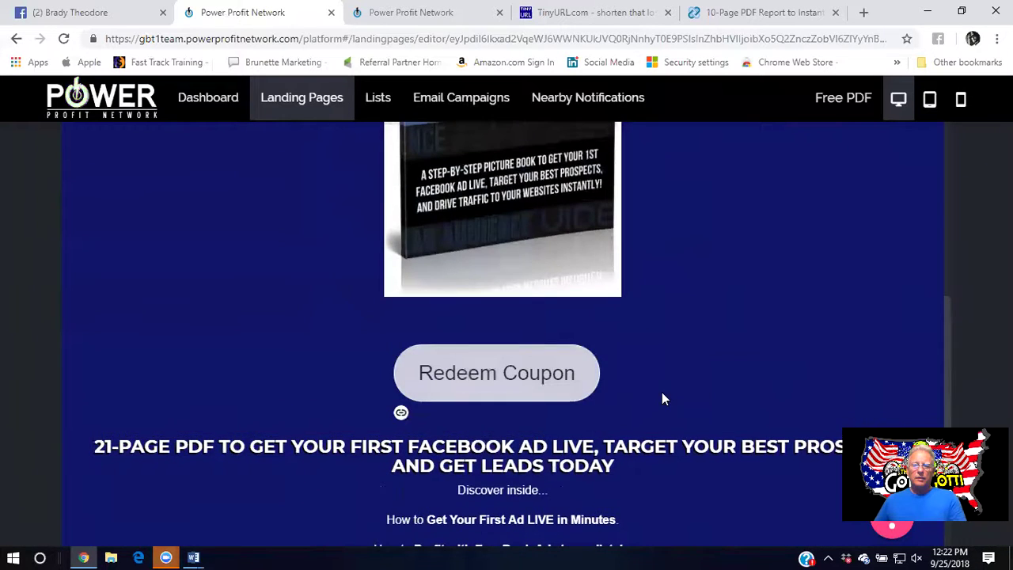
scroll(662, 392, "down", 2)
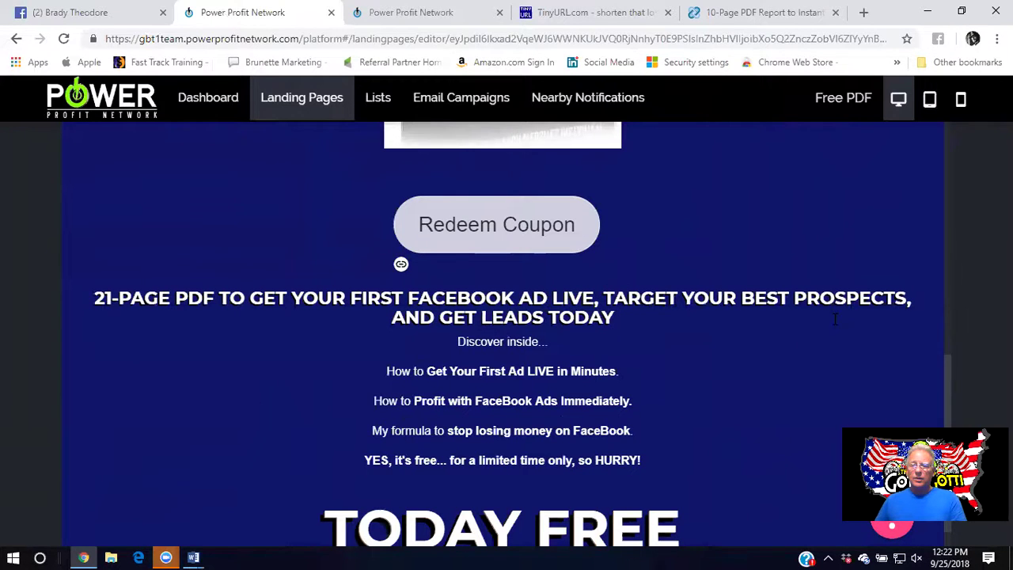
left_click(930, 101)
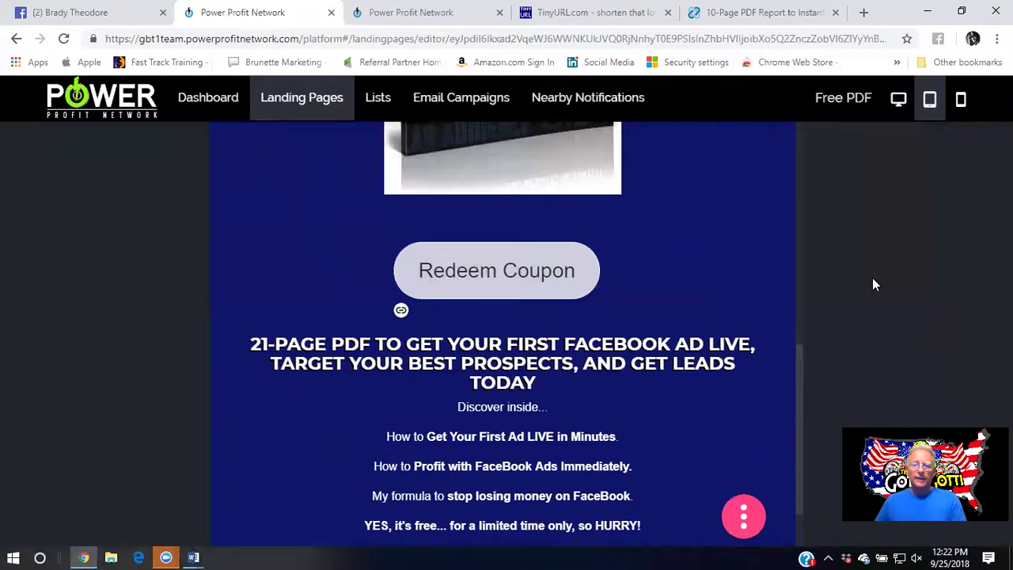
left_click(962, 101)
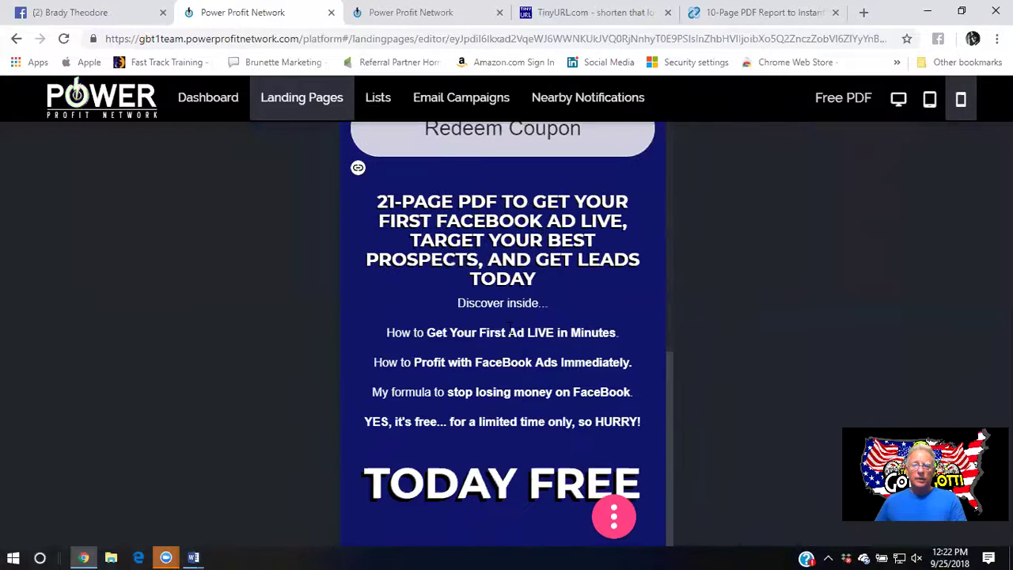
scroll(597, 421, "down", 1)
scroll(519, 422, "up", 8)
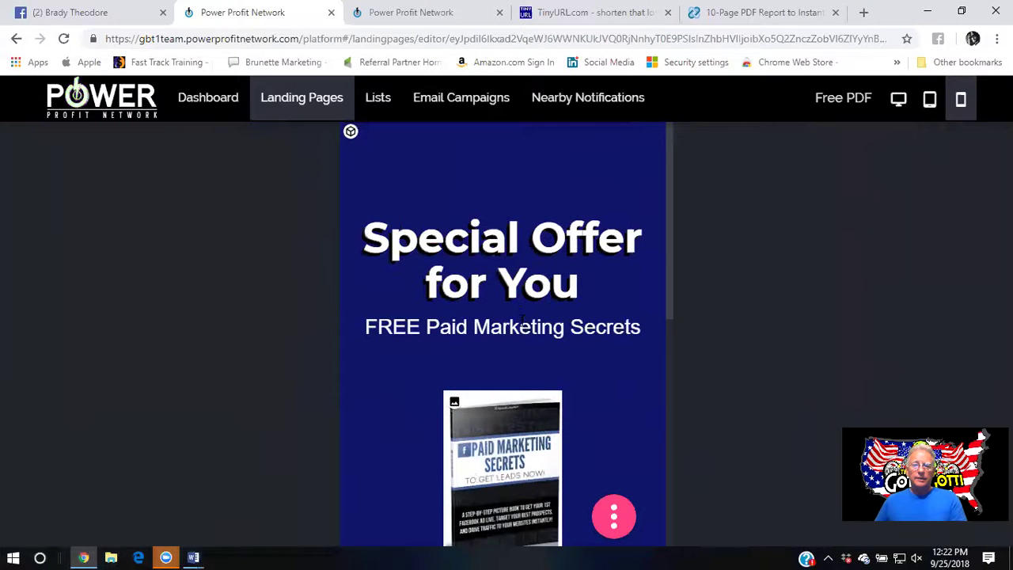
scroll(522, 322, "down", 7)
scroll(502, 333, "up", 3)
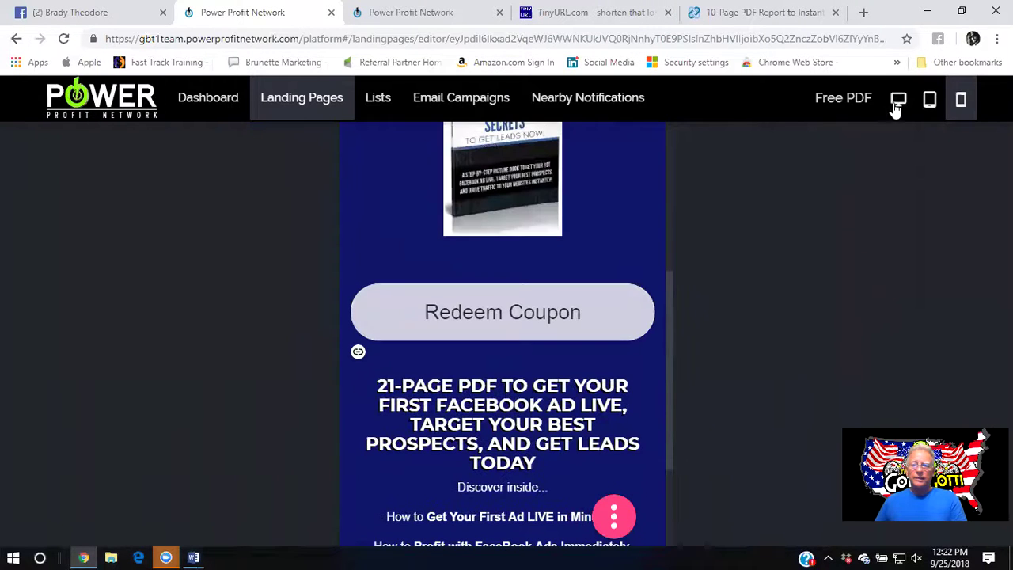
left_click(899, 99)
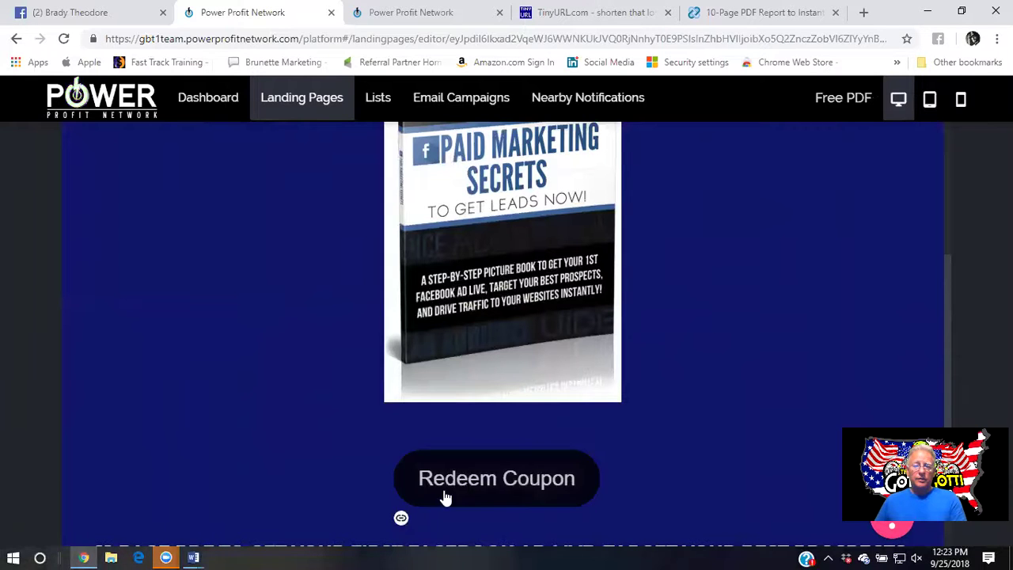
Open the Redeem Coupon button's web-address link settings and select the offer page URL
left_click(400, 522)
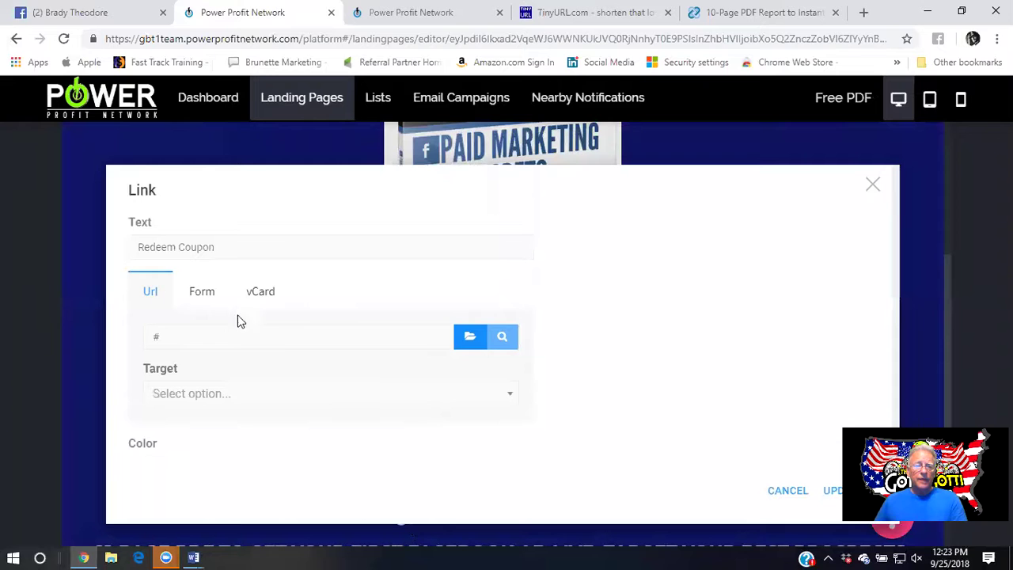
left_click(202, 292)
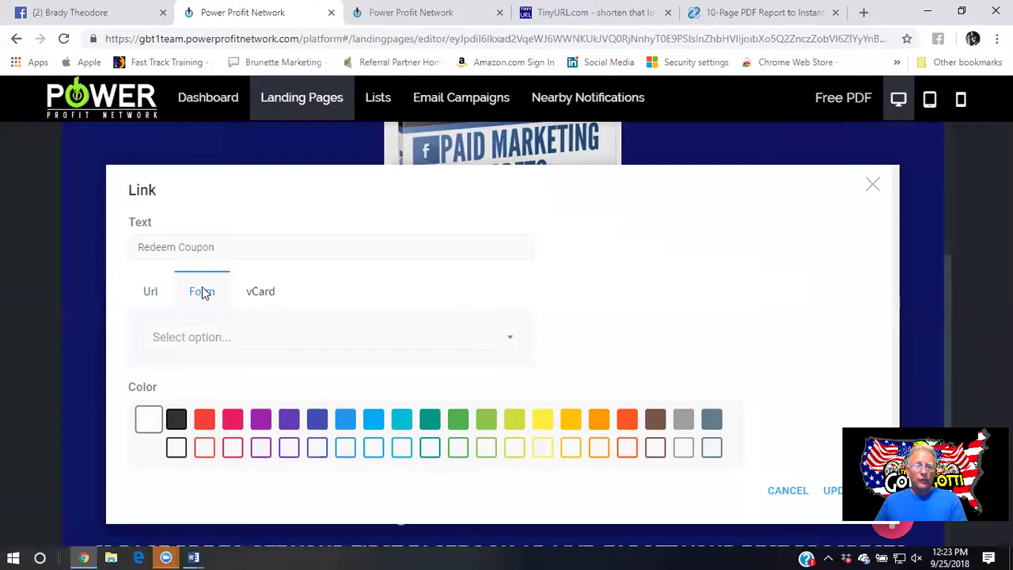
left_click(152, 293)
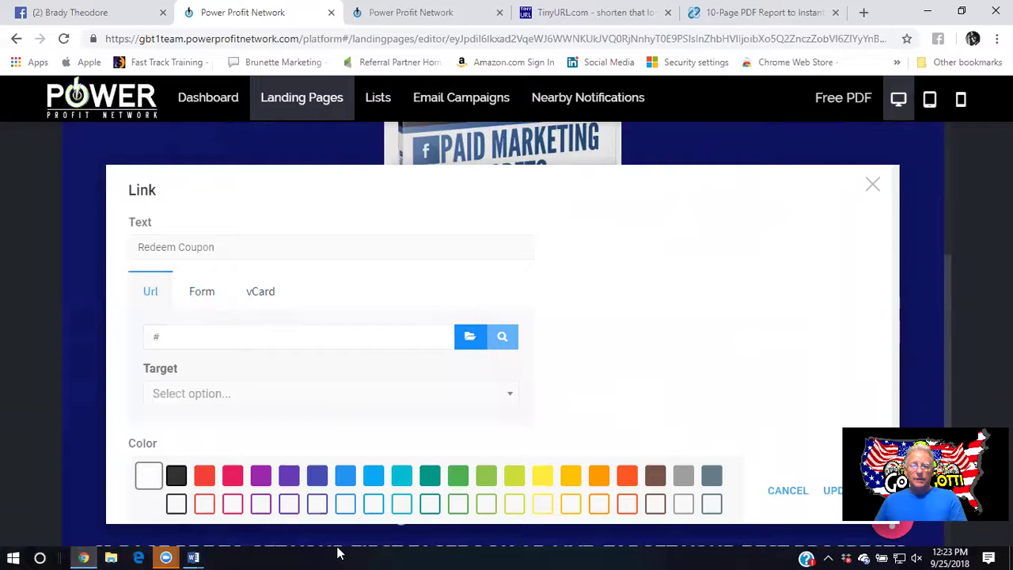
left_click(737, 16)
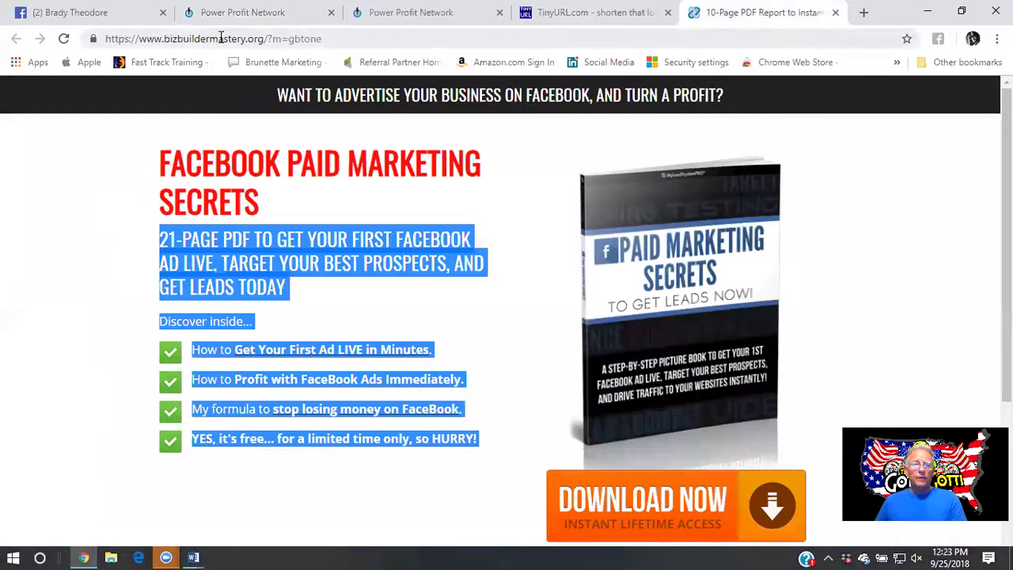
left_click_drag(343, 39, 48, 43)
key("ctrl+c")
right_click(150, 43)
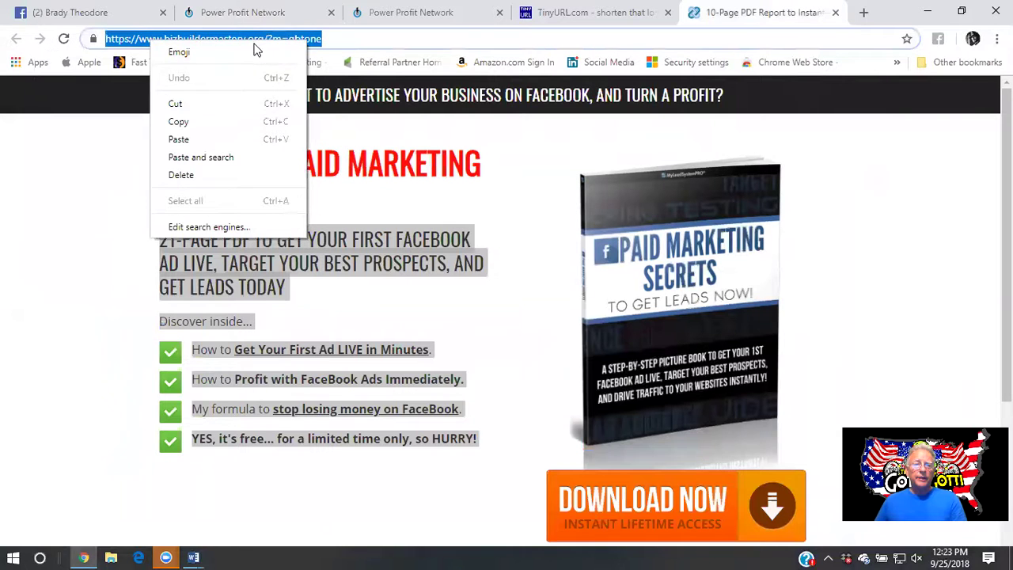
Paste the offer page's address as the button link, removing the leading '#'
left_click(193, 125)
left_click(242, 12)
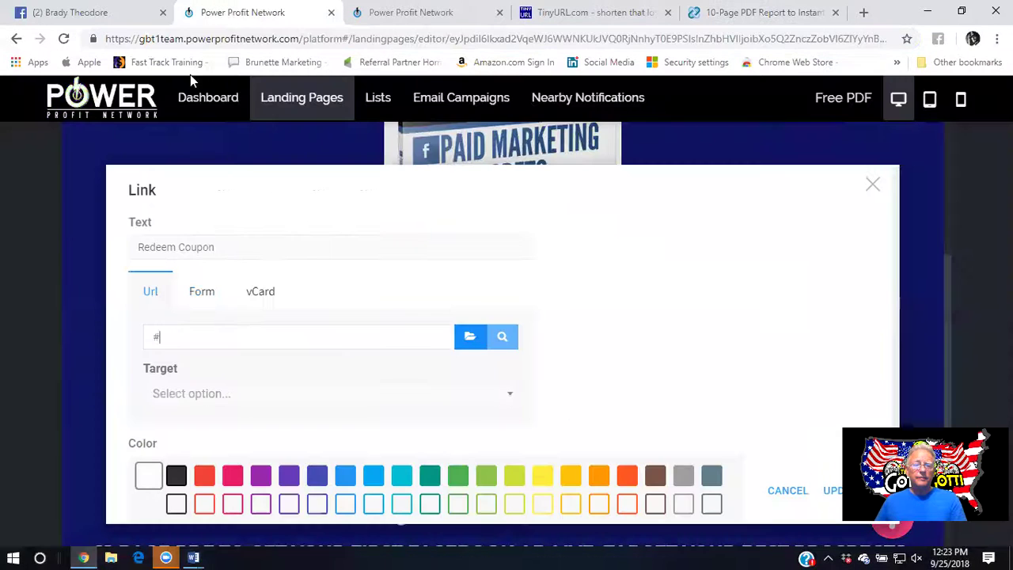
right_click(187, 337)
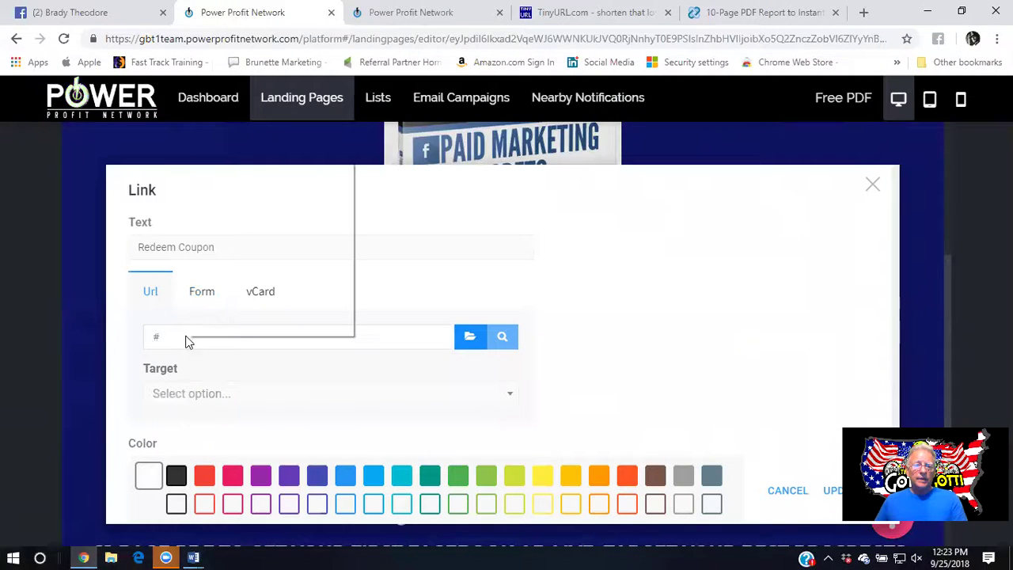
left_click(236, 202)
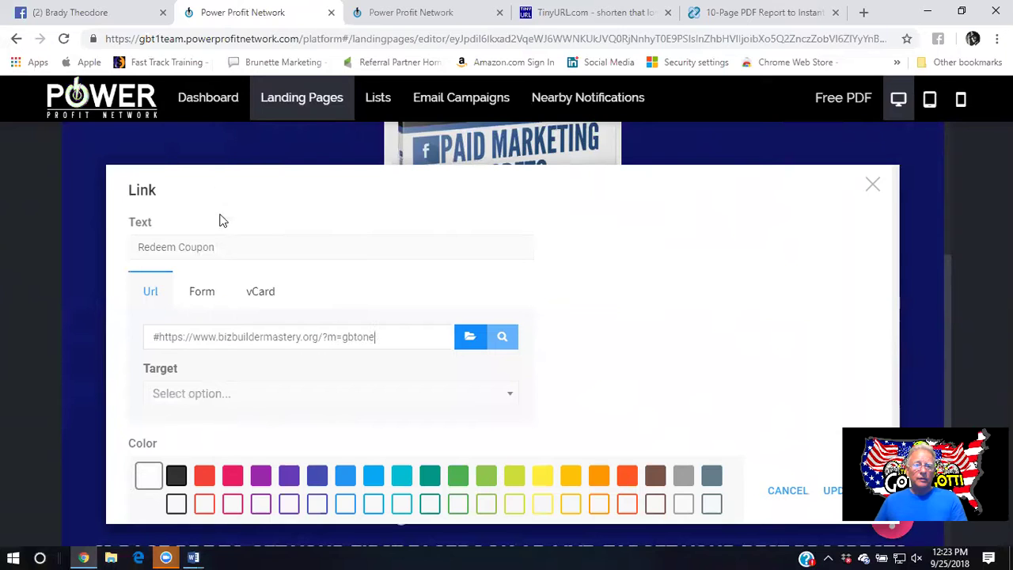
left_click(156, 337)
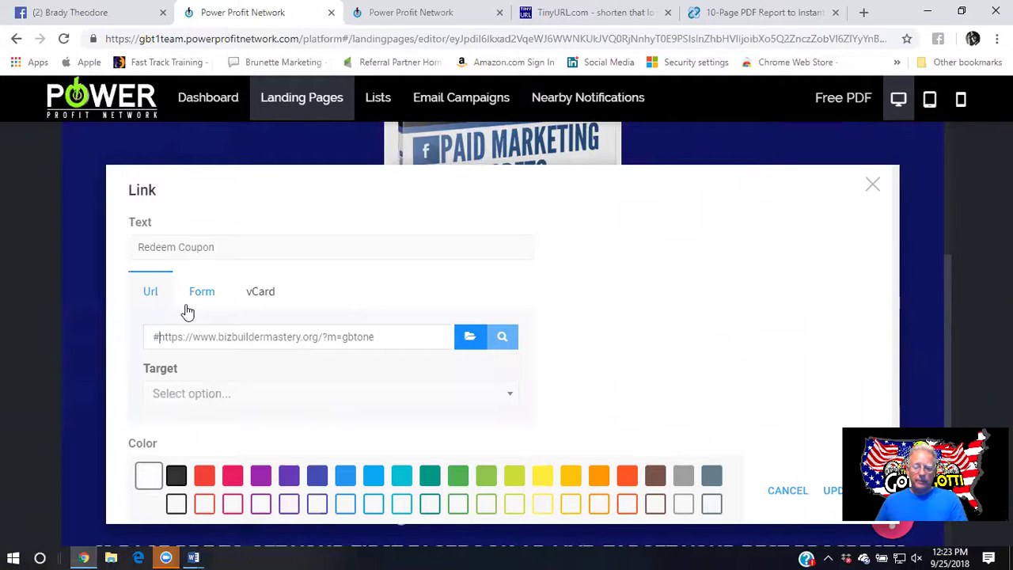
key("BackSpace")
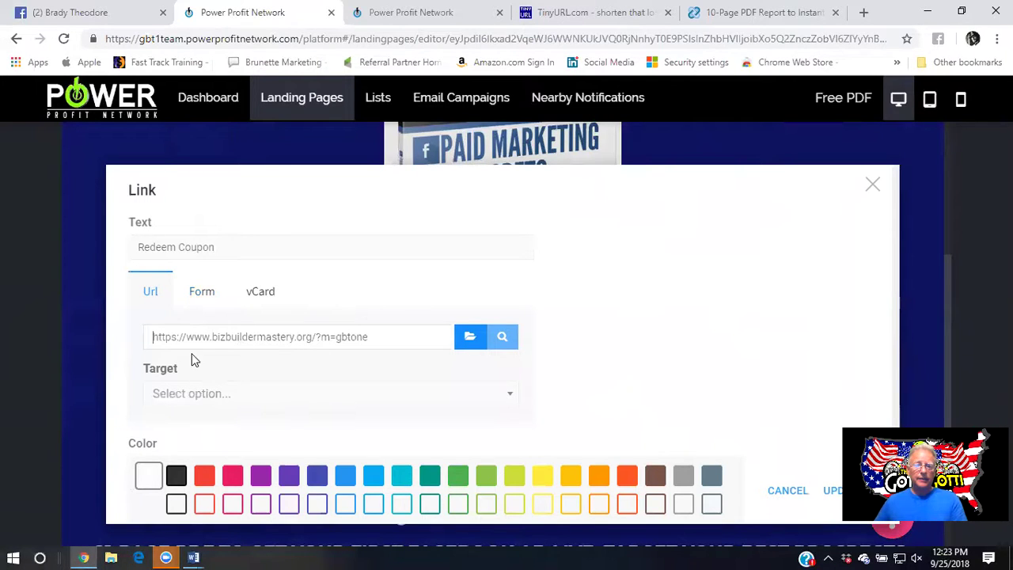
scroll(404, 405, "down", 2)
Make the button pink with the label 'FREE PDF' and apply the changes
left_click(656, 409)
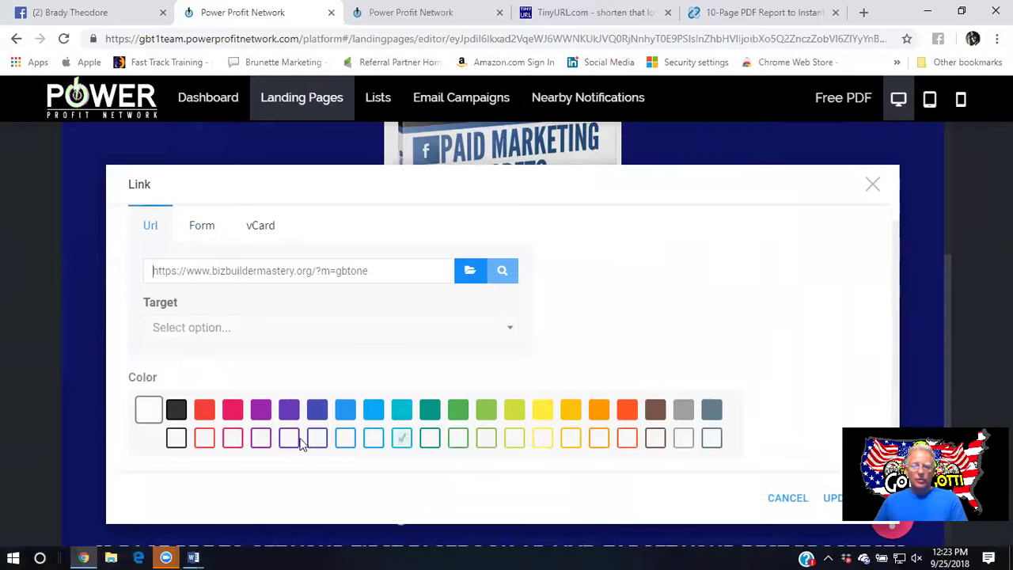
left_click(263, 412)
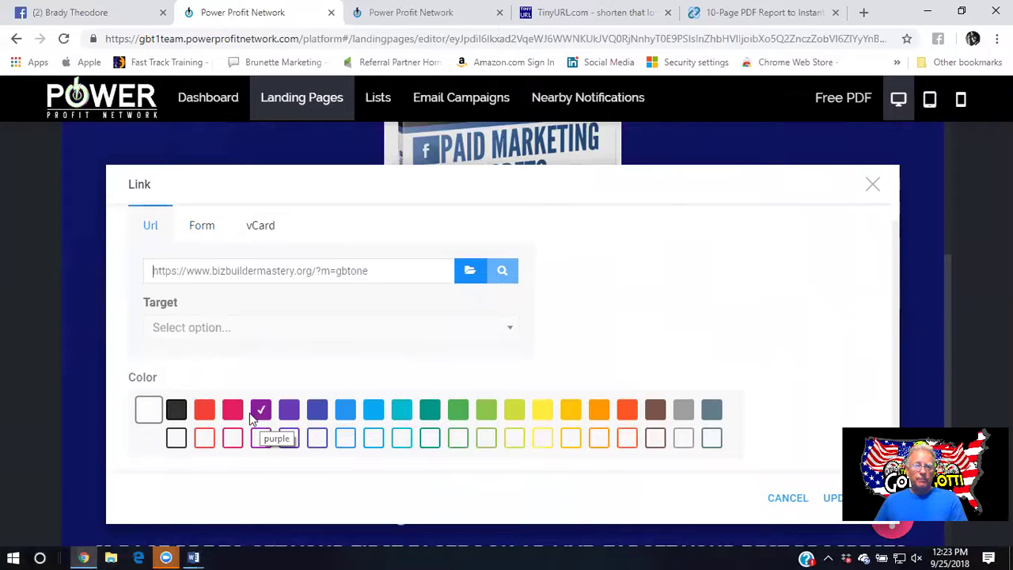
left_click(233, 411)
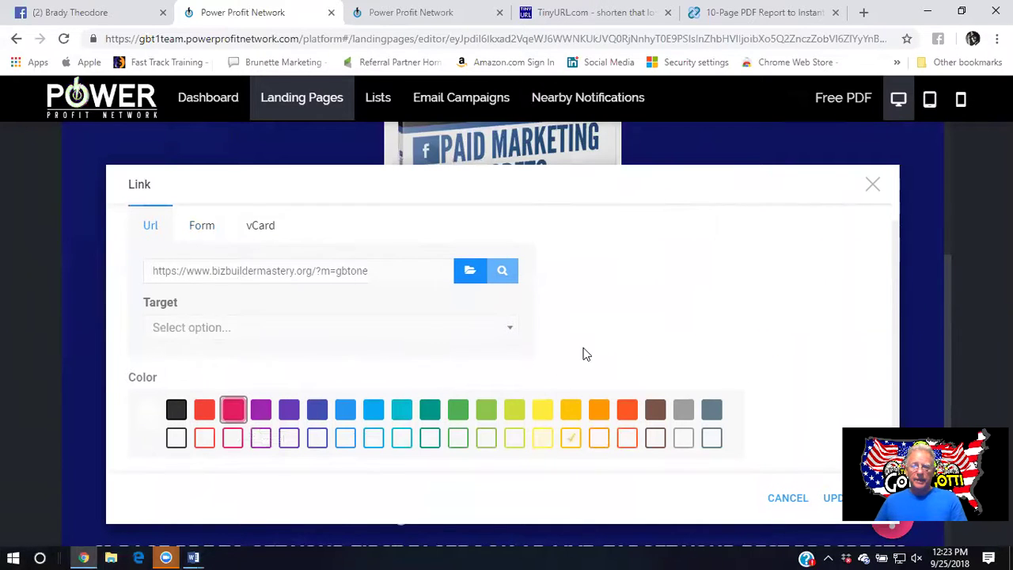
scroll(198, 332, "up", 2)
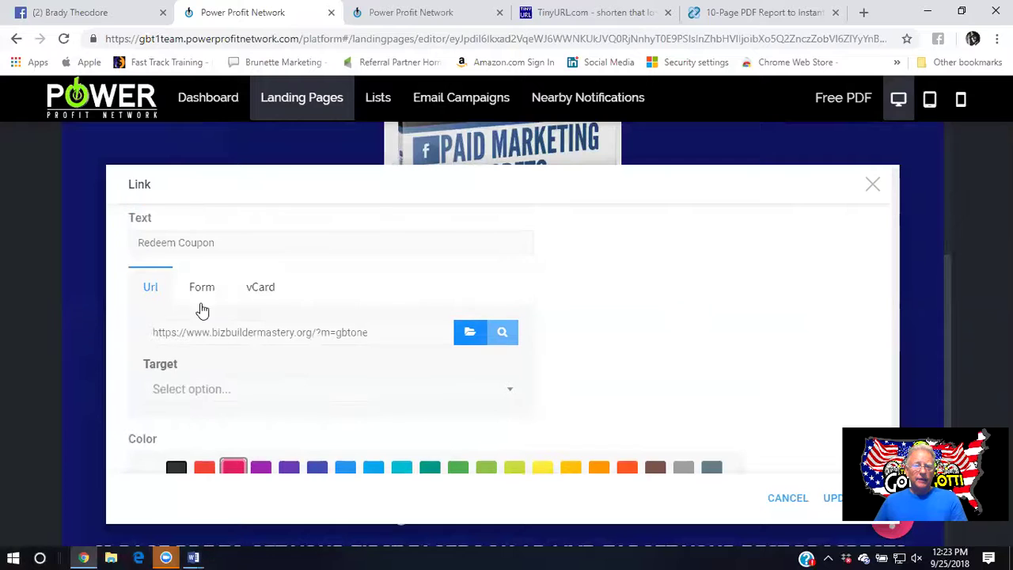
left_click_drag(234, 252, 115, 261)
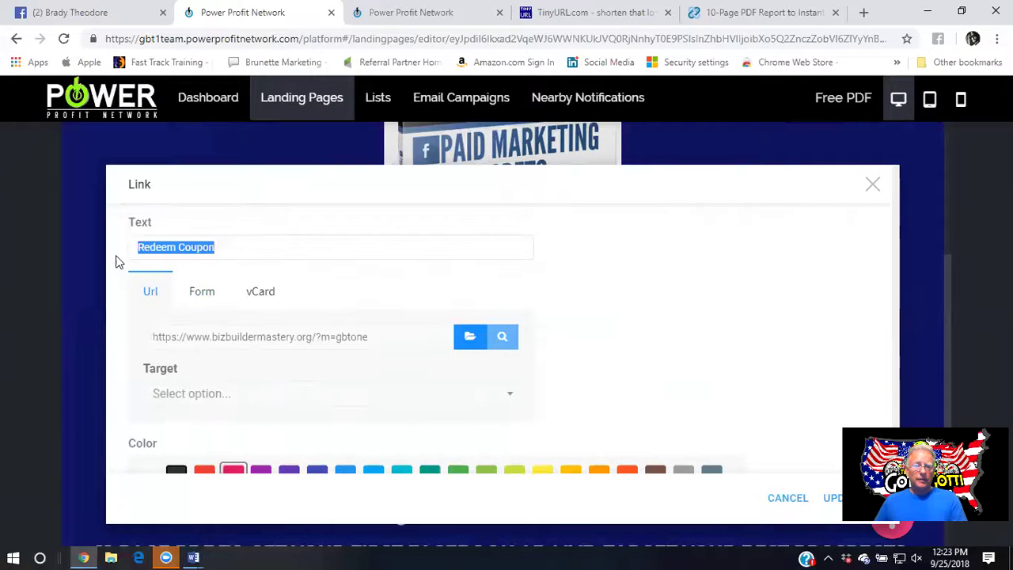
type("FR")
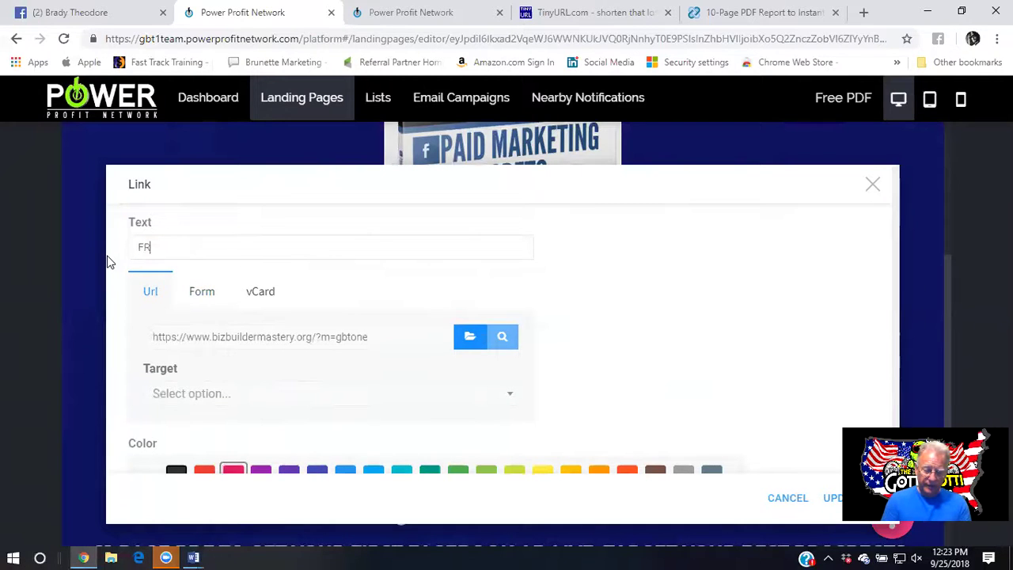
type("EE PD")
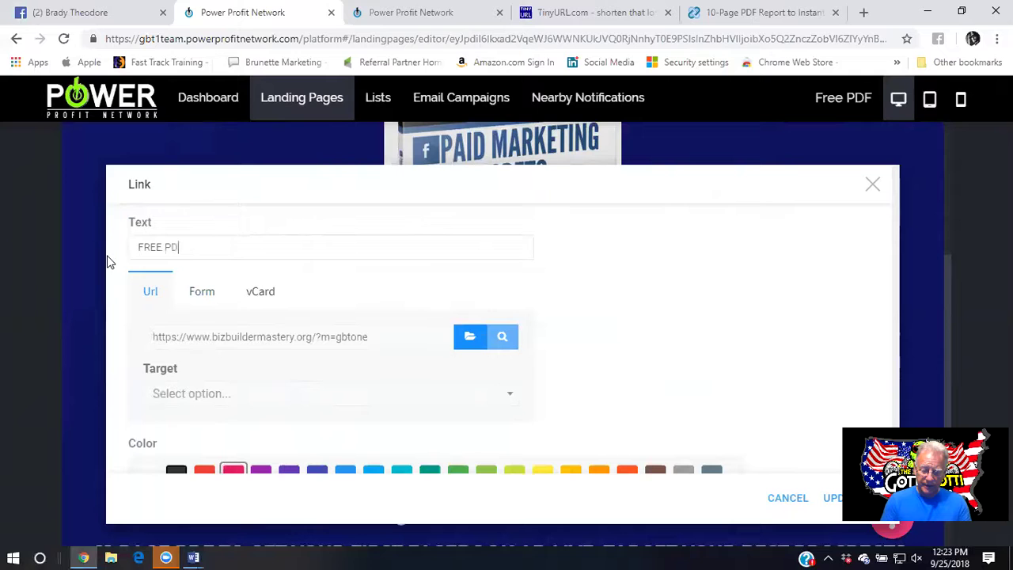
type("F")
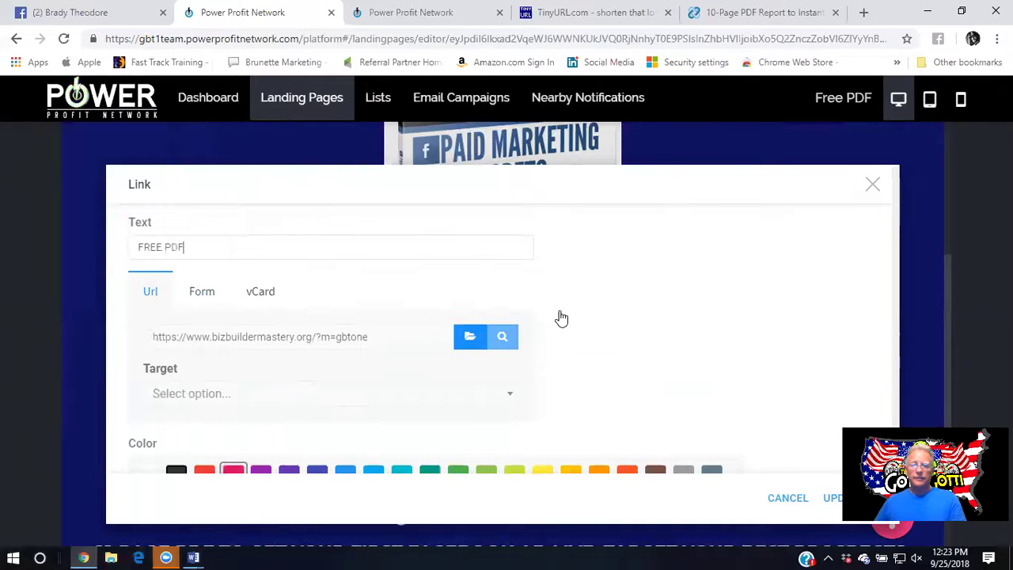
left_click(830, 497)
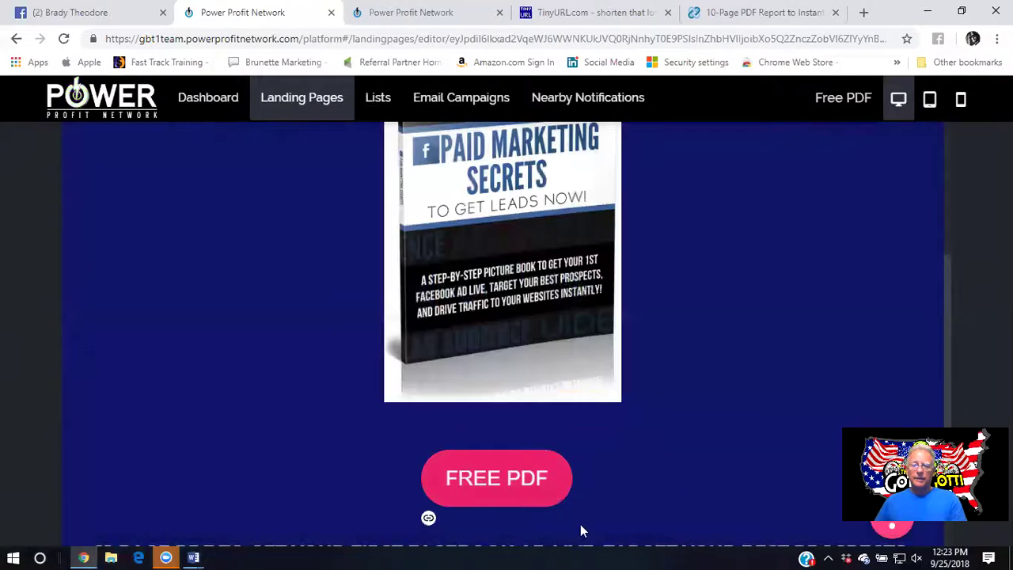
Keep the FREE PDF button's size at XL in its link options
left_click(427, 520)
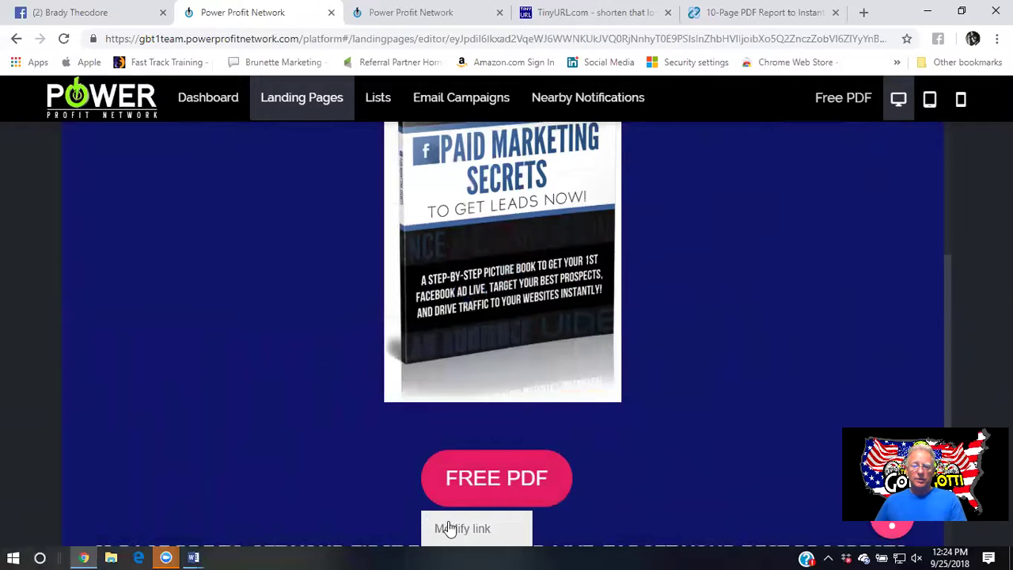
scroll(449, 529, "down", 2)
mouse_move(488, 431)
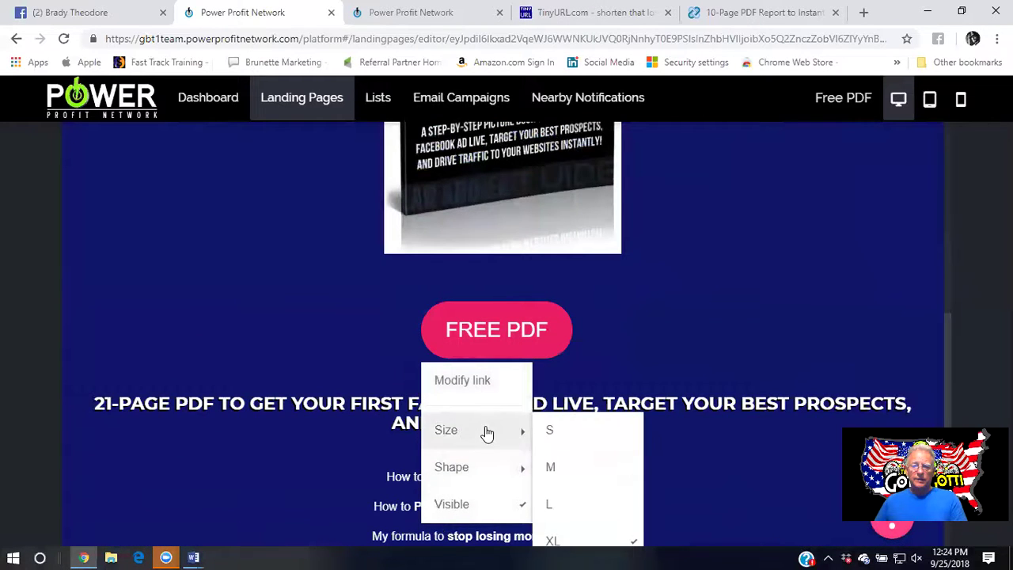
left_click(584, 541)
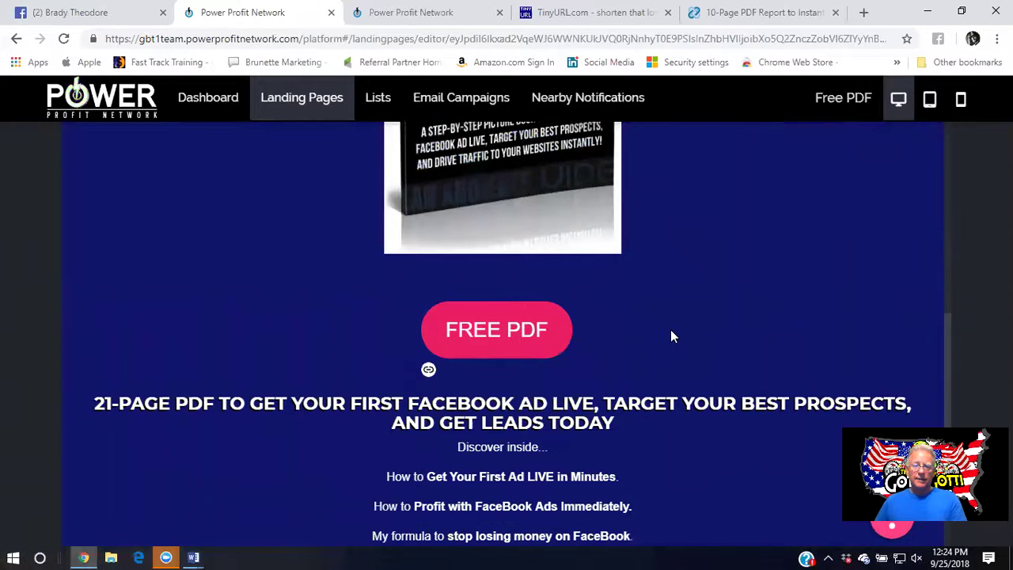
scroll(590, 427, "up", 5)
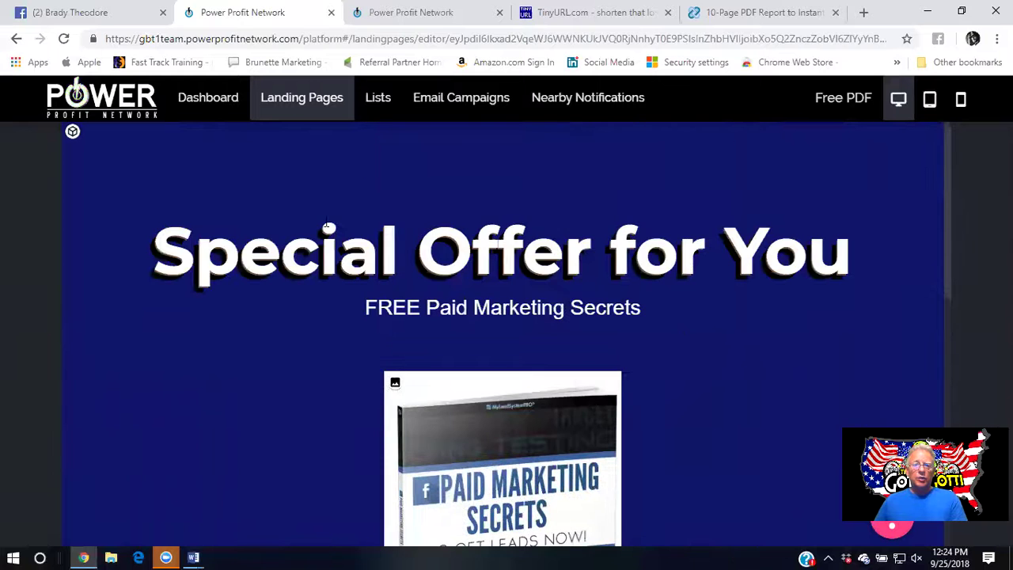
scroll(745, 387, "down", 5)
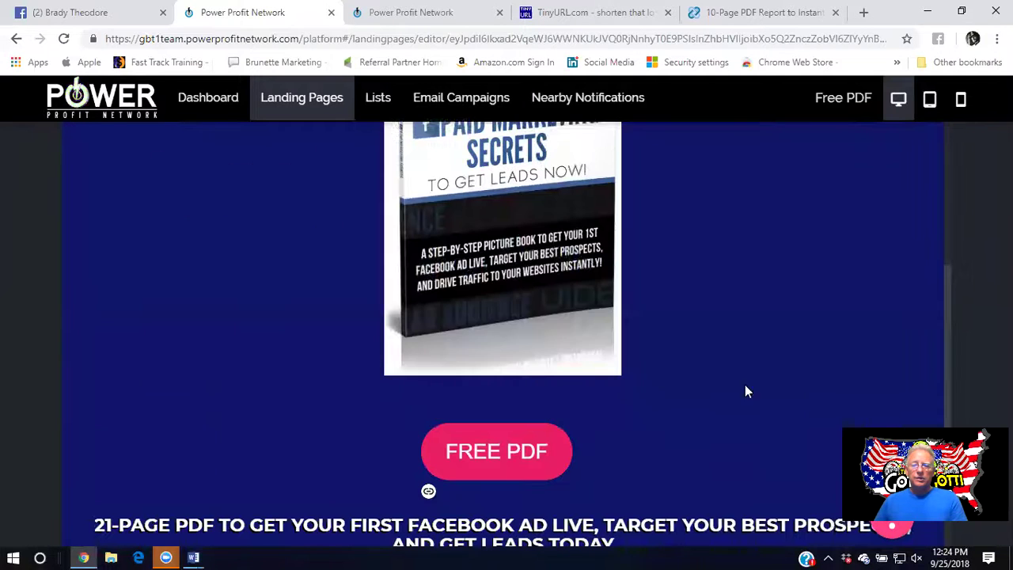
Save and publish the Free PDF landing page, then return to Landing Pages
right_click(893, 535)
mouse_move(807, 357)
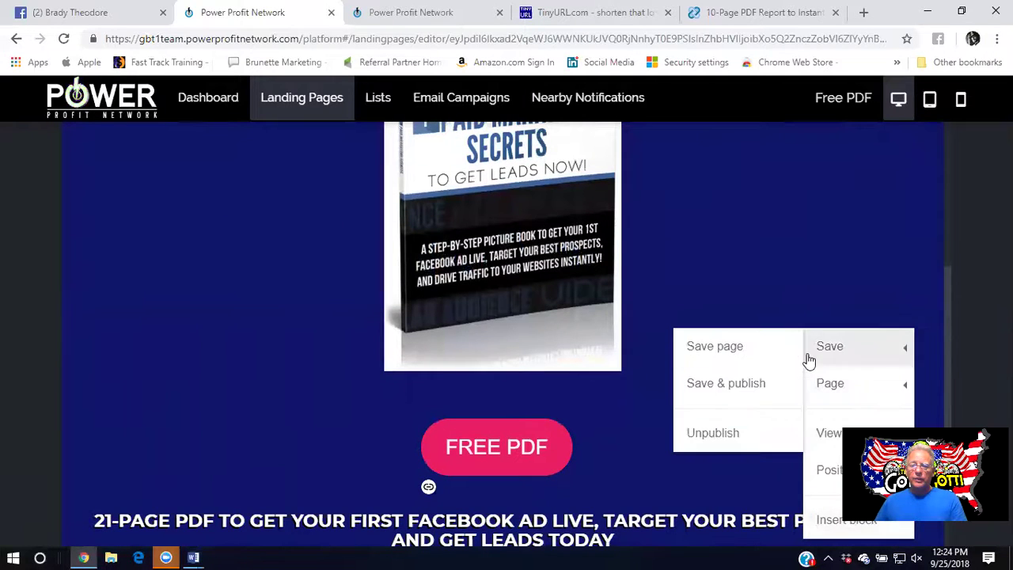
left_click(724, 385)
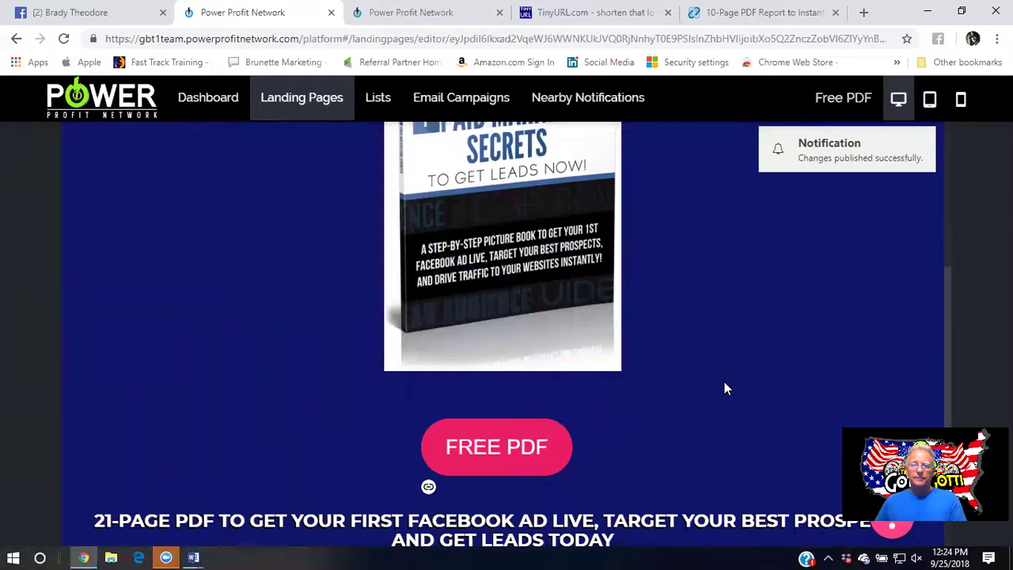
scroll(385, 411, "up", 5)
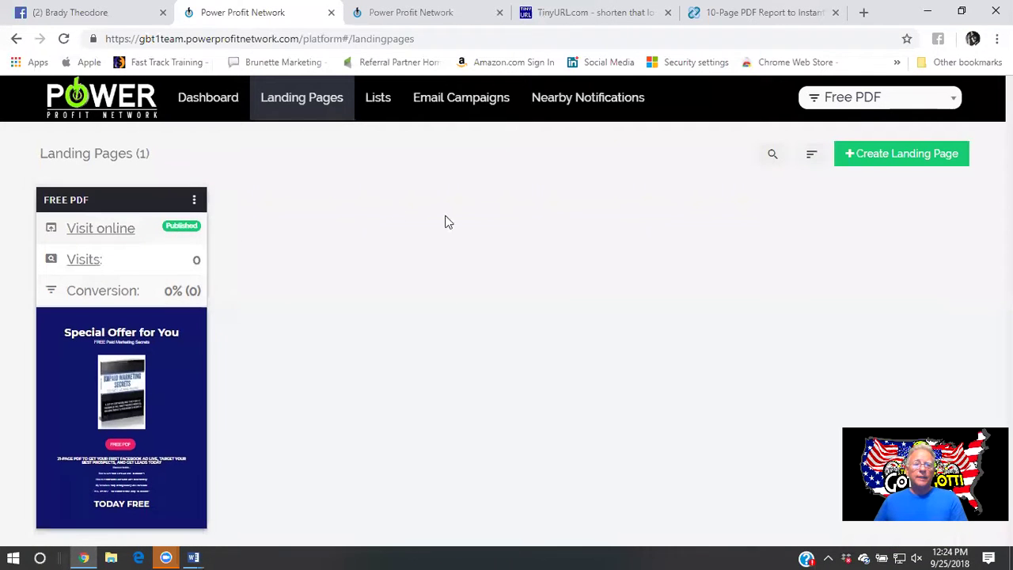
View the live Free PDF page incognito down to TODAY FREE, then test its FREE PDF button
right_click(122, 231)
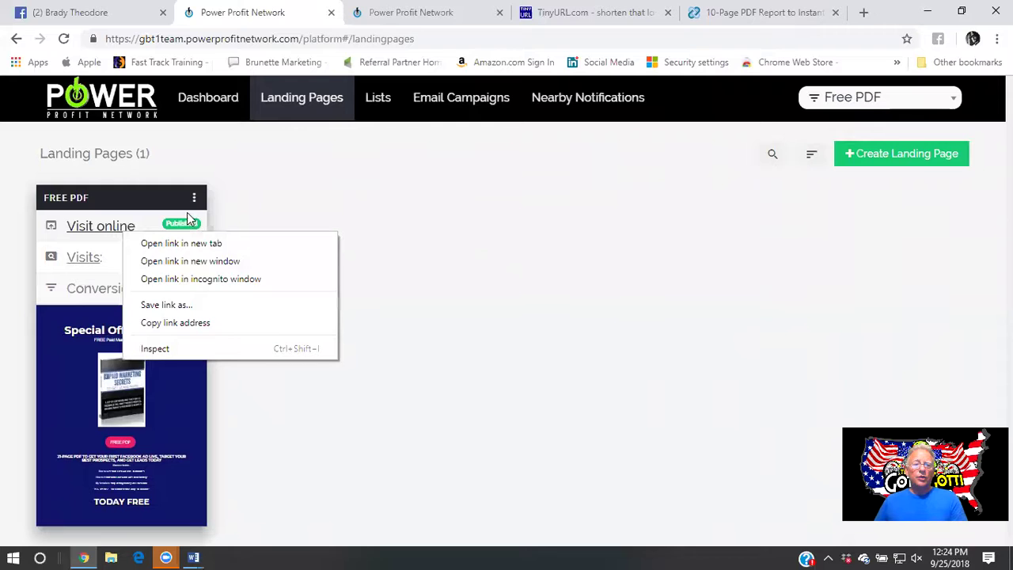
left_click(213, 280)
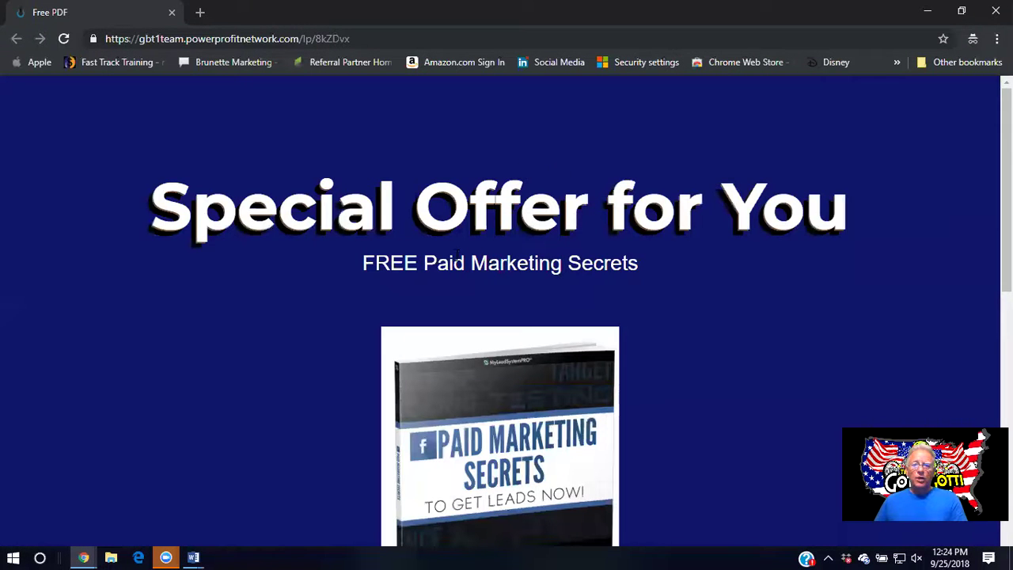
scroll(623, 315, "down", 4)
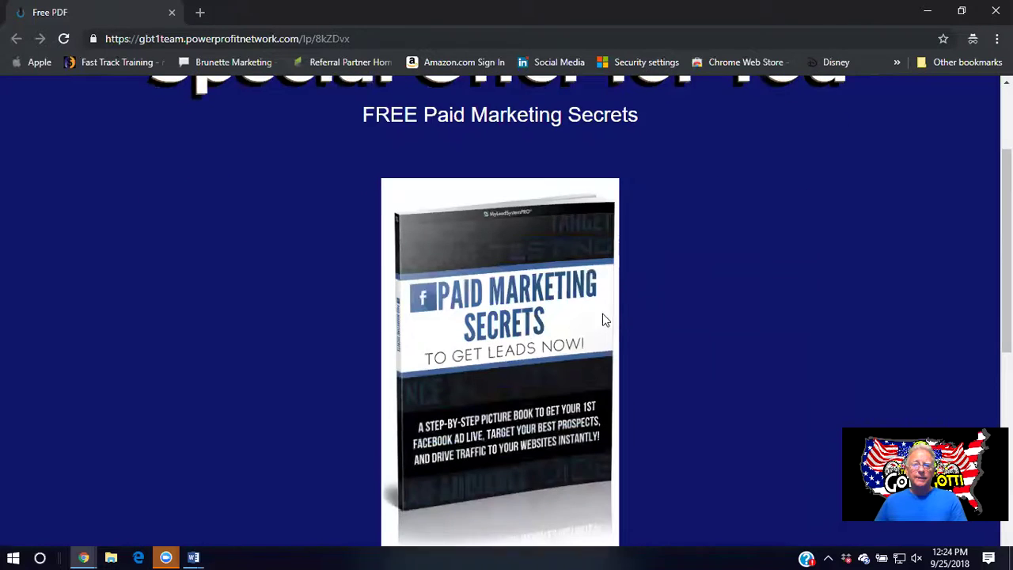
scroll(537, 318, "down", 3)
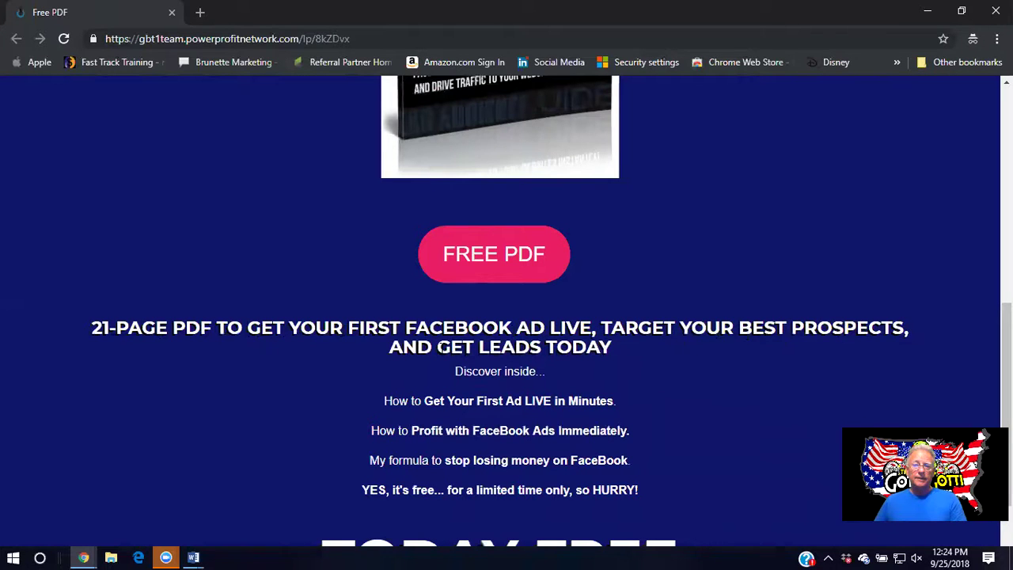
scroll(632, 384, "down", 2)
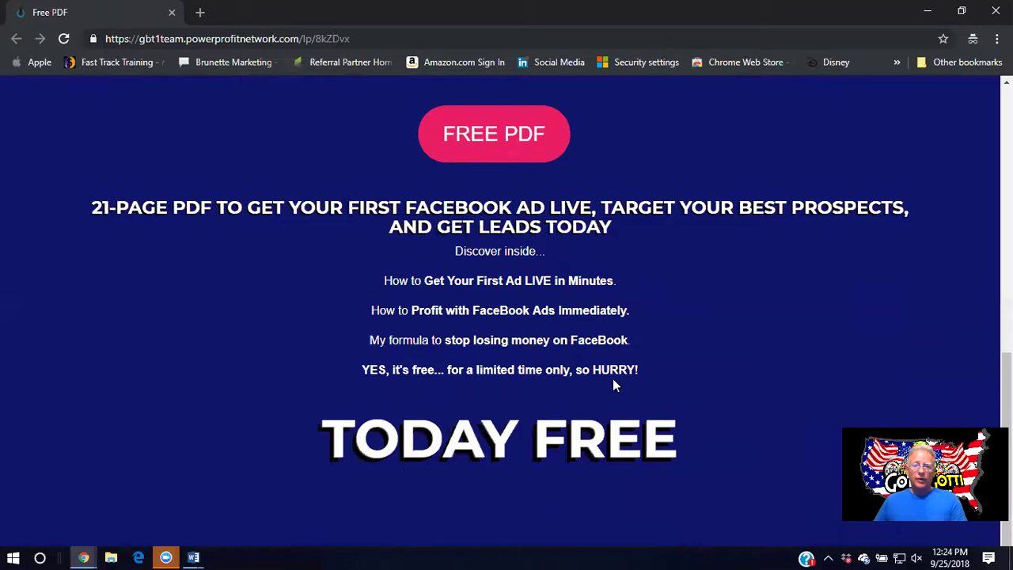
scroll(615, 385, "up", 5)
scroll(588, 309, "down", 1)
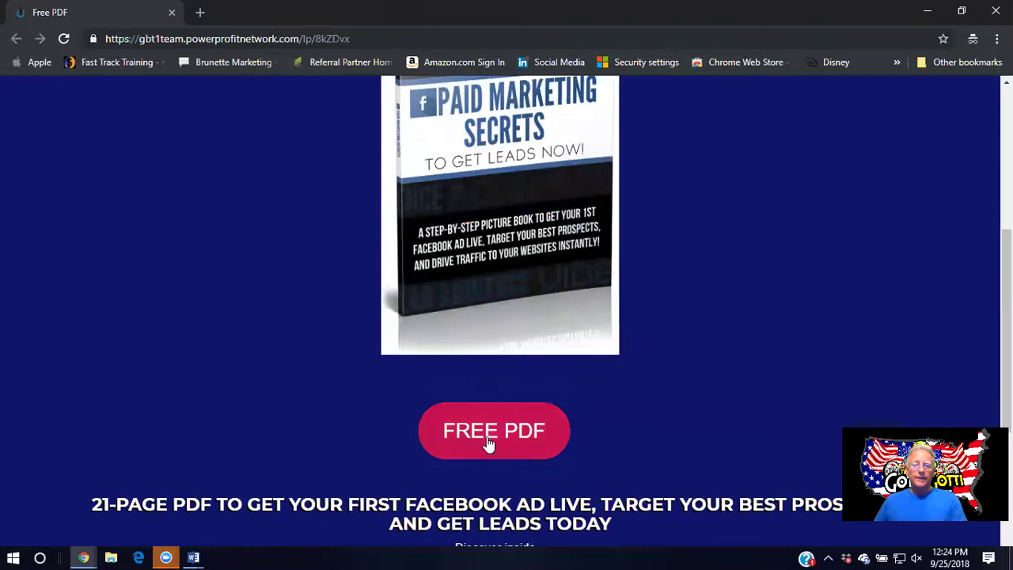
left_click(491, 441)
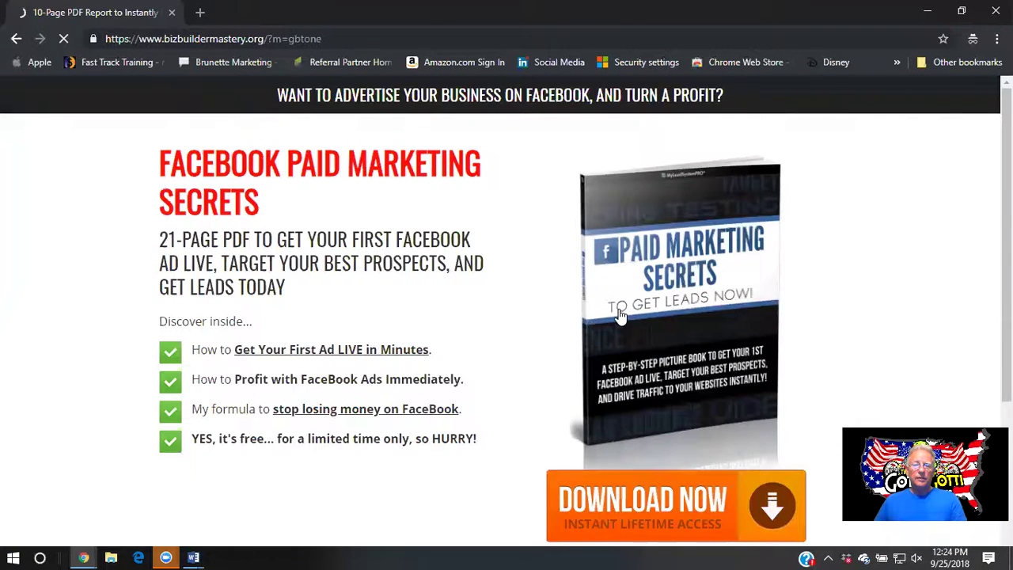
Test the Facebook Paid Marketing Secrets Download Now form, close it, and return to Landing Pages
scroll(621, 317, "down", 3)
scroll(549, 344, "up", 3)
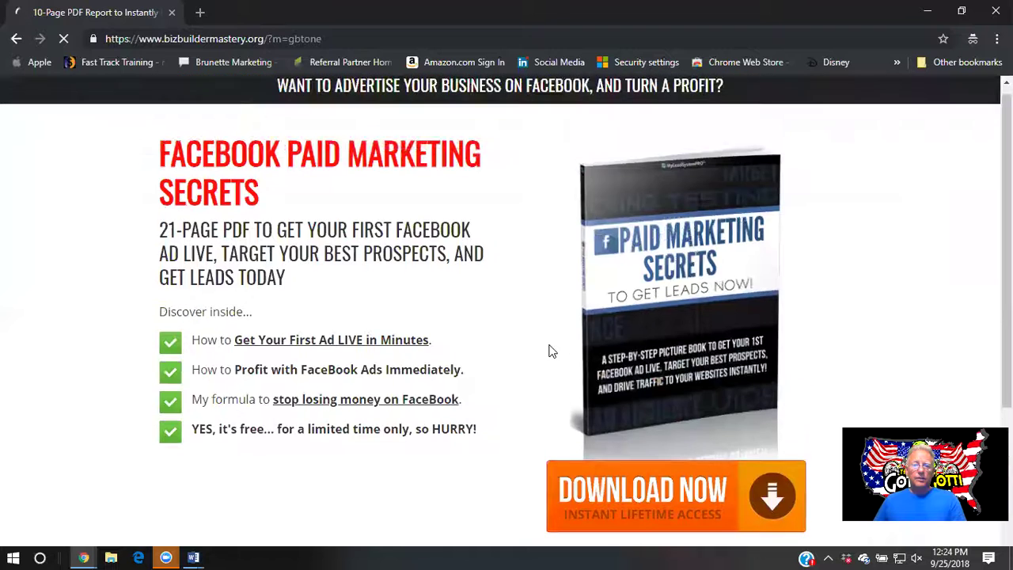
scroll(552, 352, "down", 3)
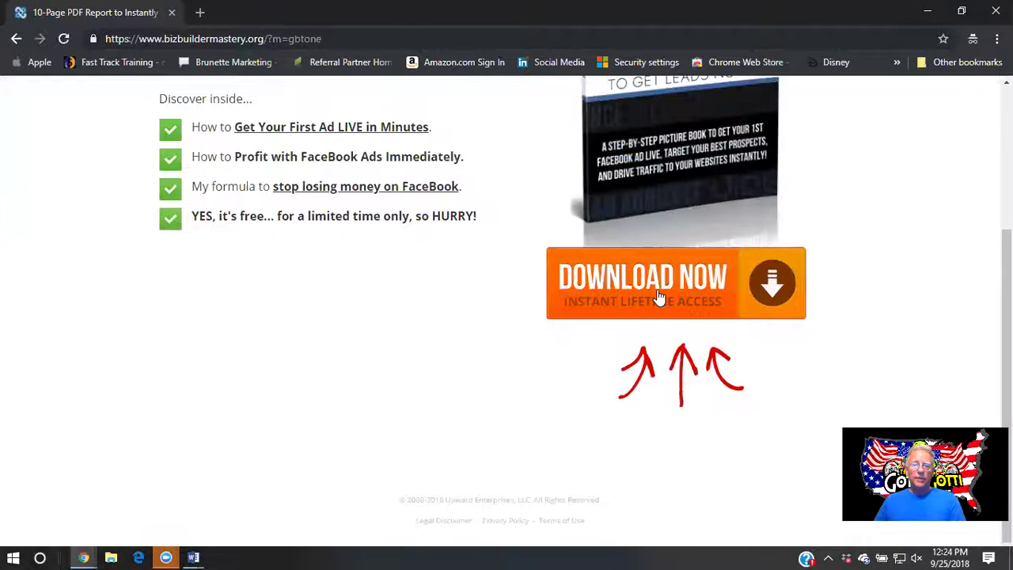
left_click(596, 269)
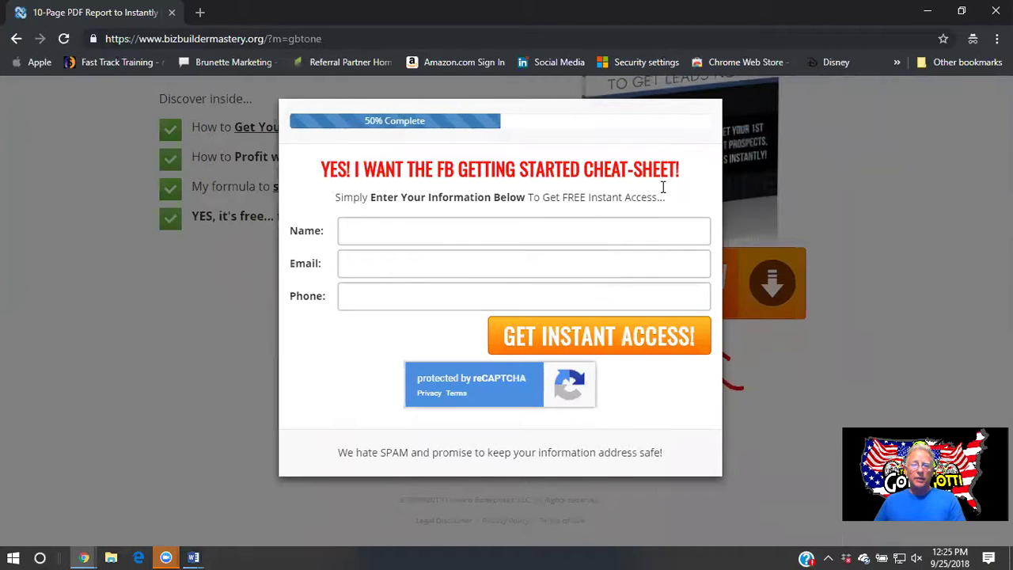
left_click(956, 218)
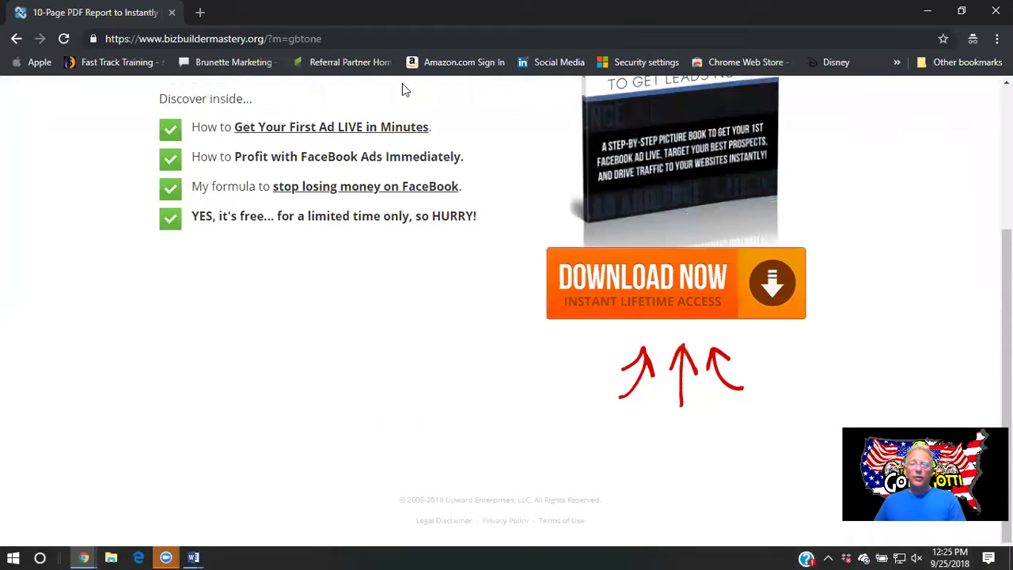
key("alt+Tab")
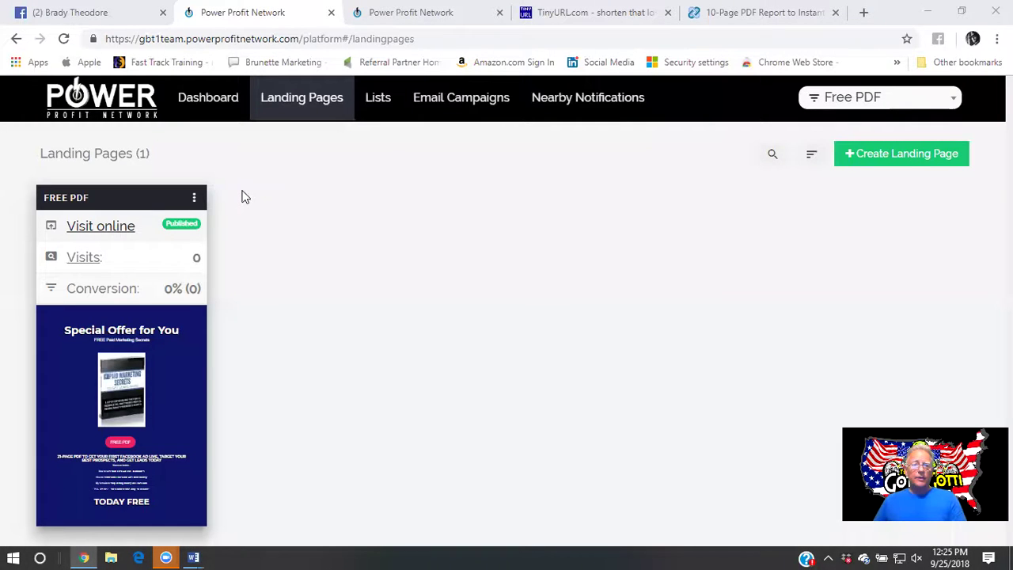
Open the live Free PDF page in a new tab and copy its URL from the address bar
left_click(119, 228)
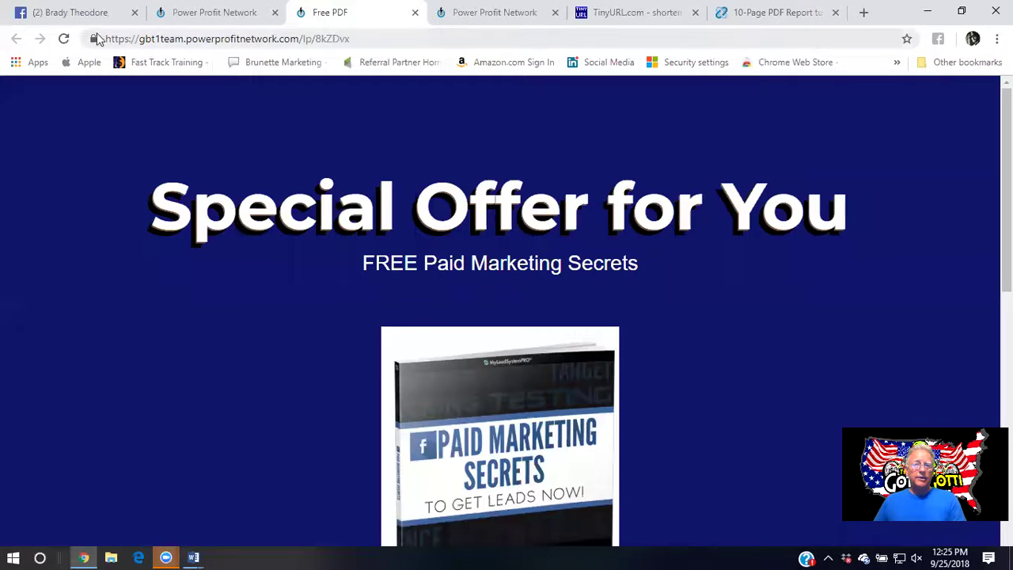
left_click_drag(356, 35, 103, 38)
right_click(193, 38)
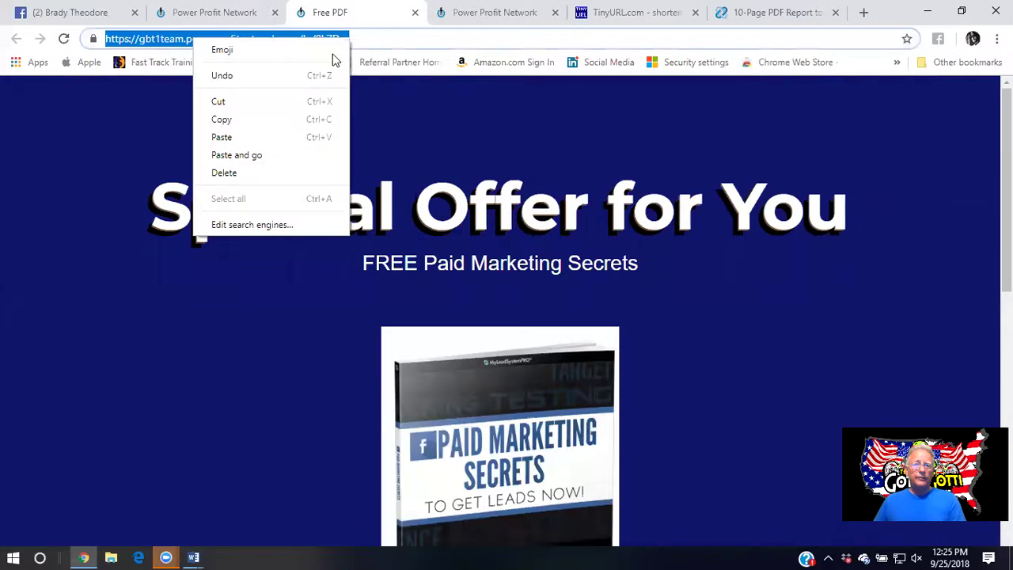
left_click(243, 121)
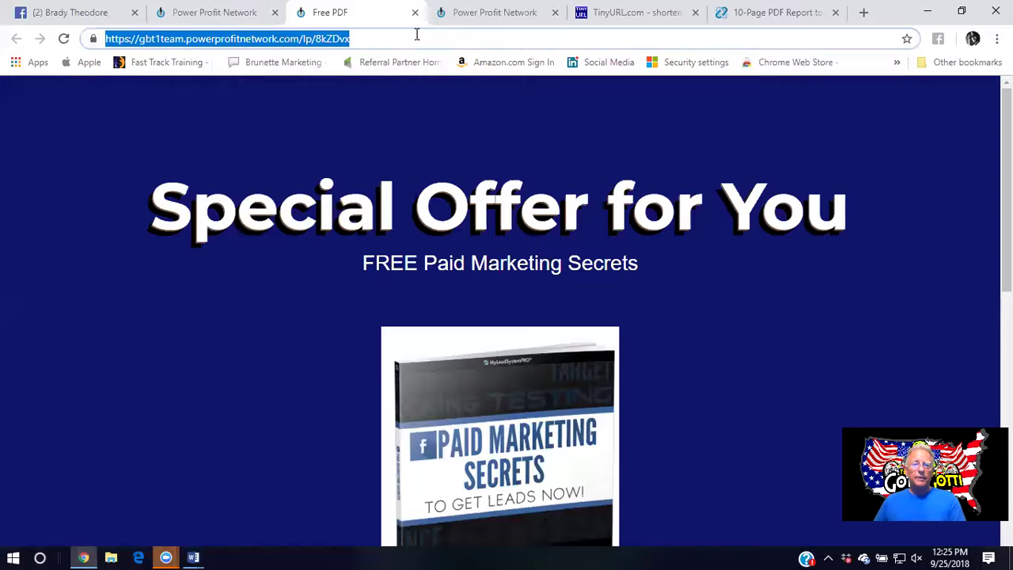
left_click(69, 19)
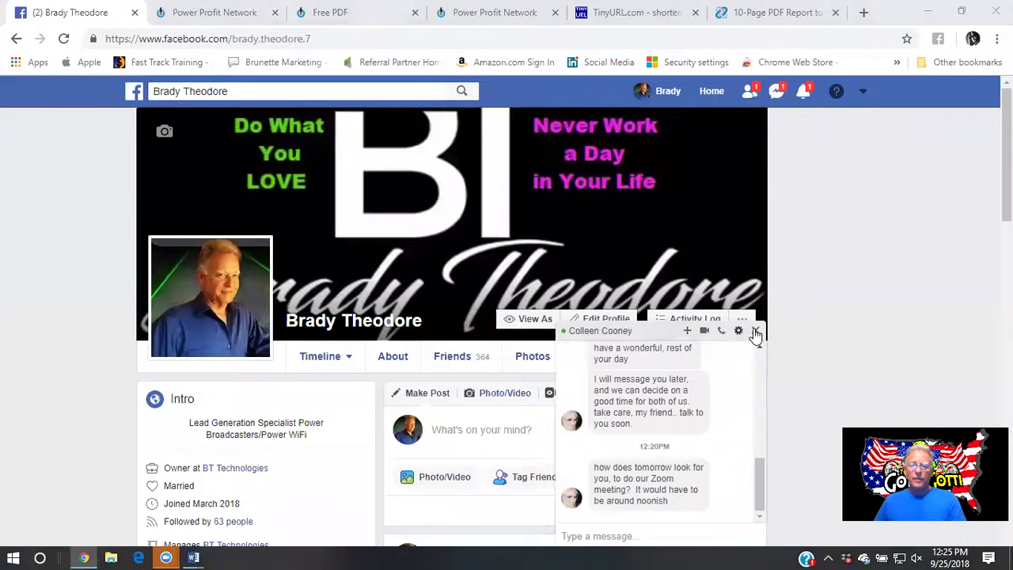
Close the Messenger chat popup and open the 'What's on your mind?' post composer
left_click(756, 333)
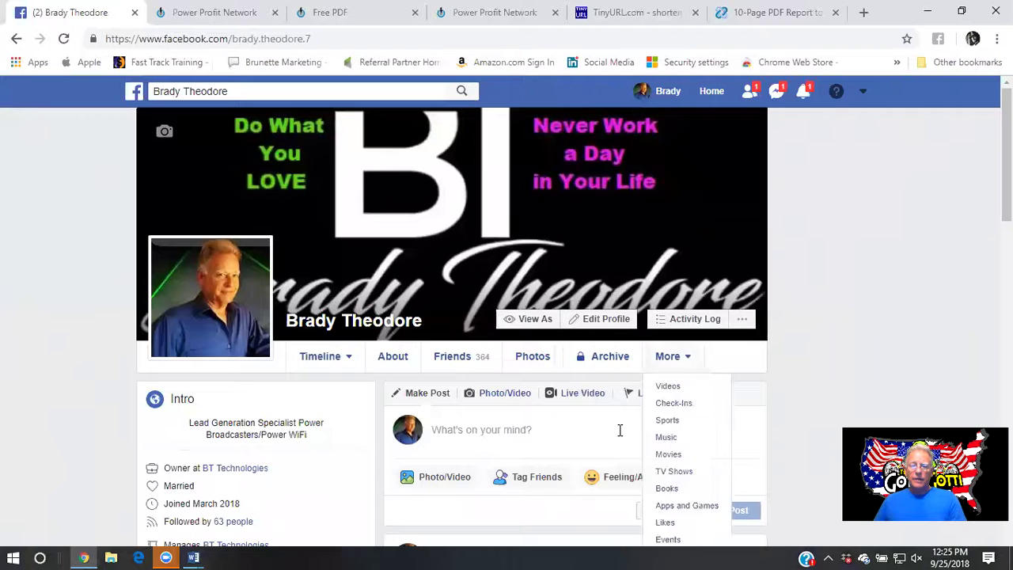
scroll(555, 328, "down", 2)
left_click(466, 281)
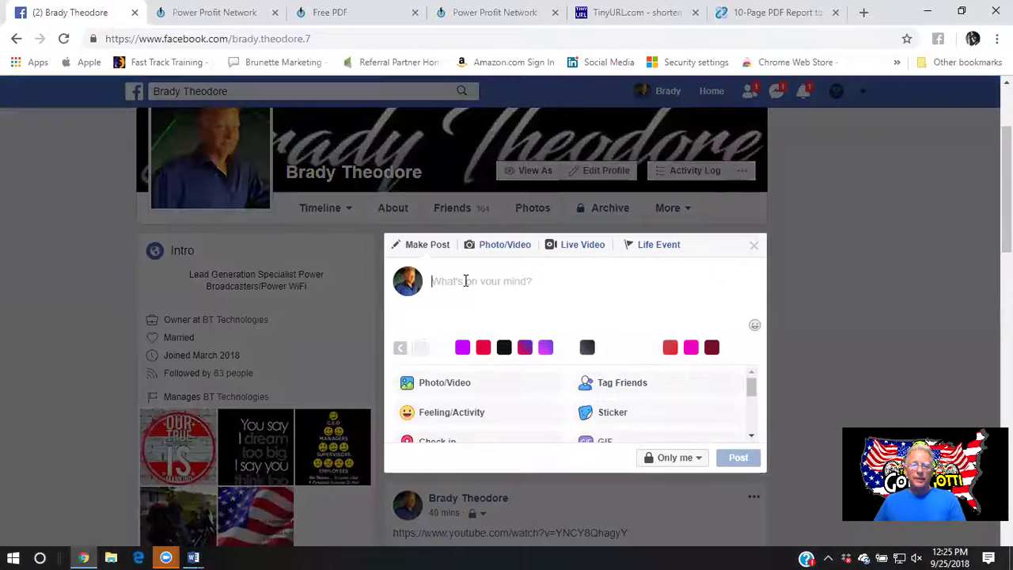